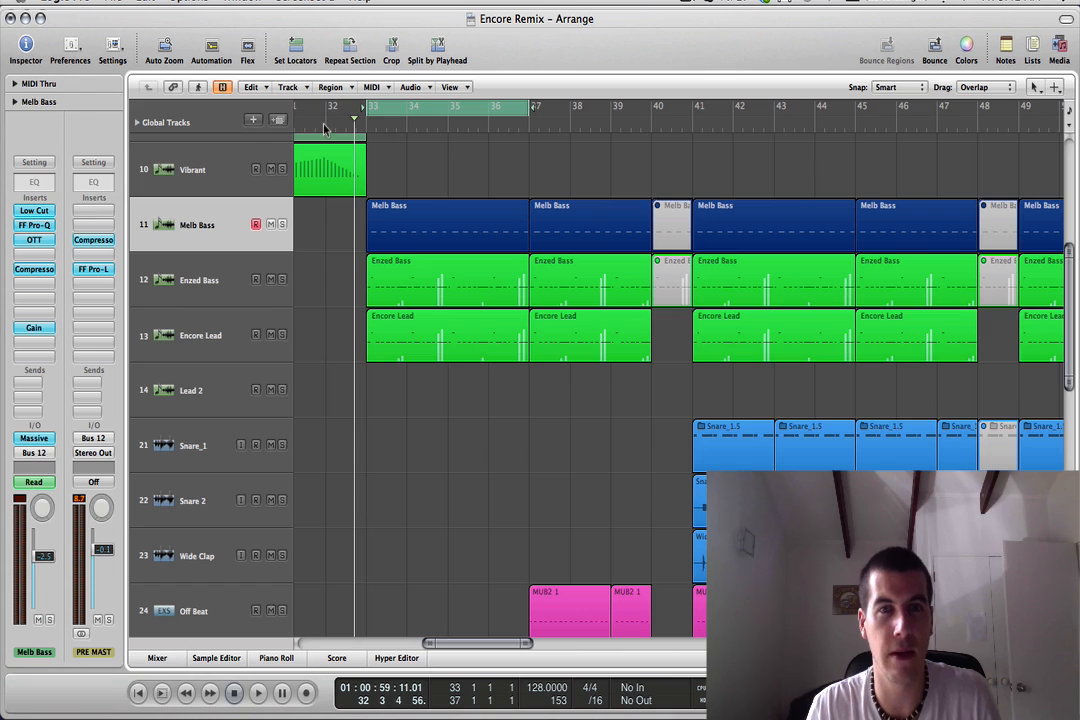
# Step: Play the section with the Enzed Bass and Encore Lead tracks soloed, and extend the cycle range to end at bar 40
pyautogui.press('space')
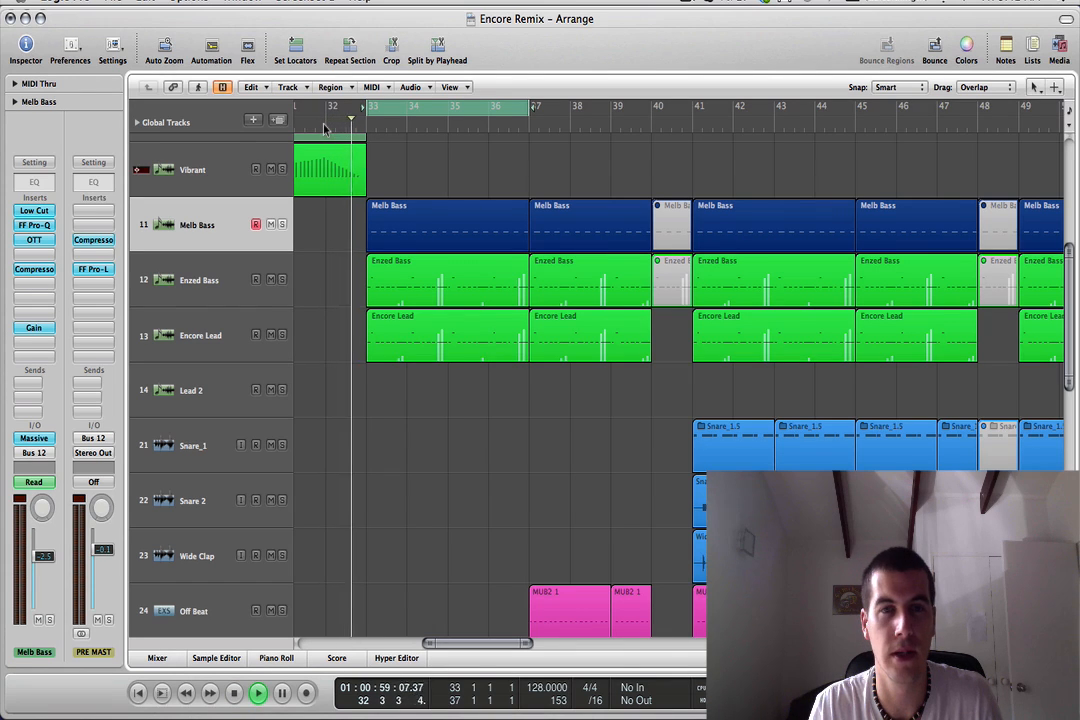
pyautogui.click(282, 280)
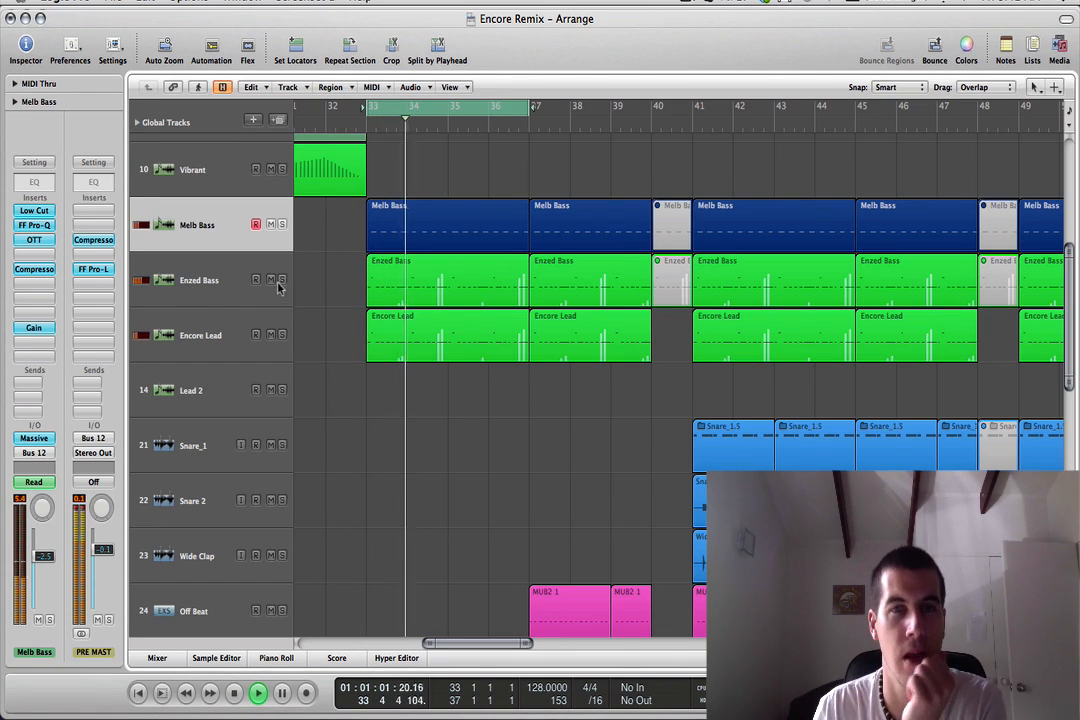
pyautogui.click(282, 334)
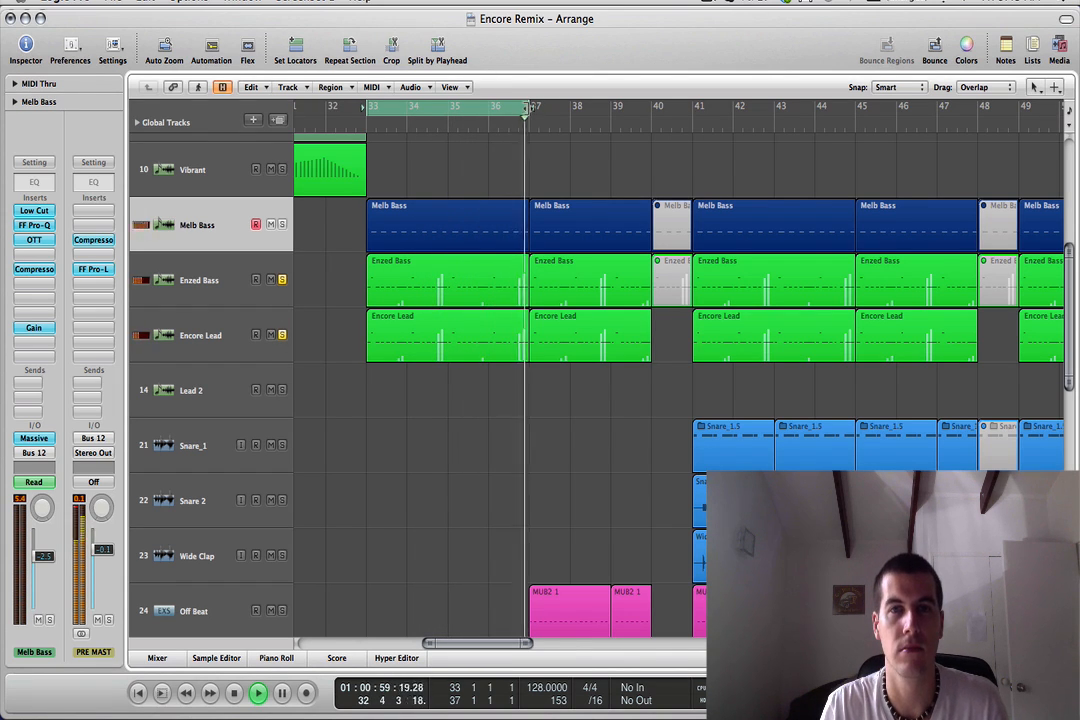
pyautogui.moveTo(524, 108); pyautogui.dragTo(652, 110)
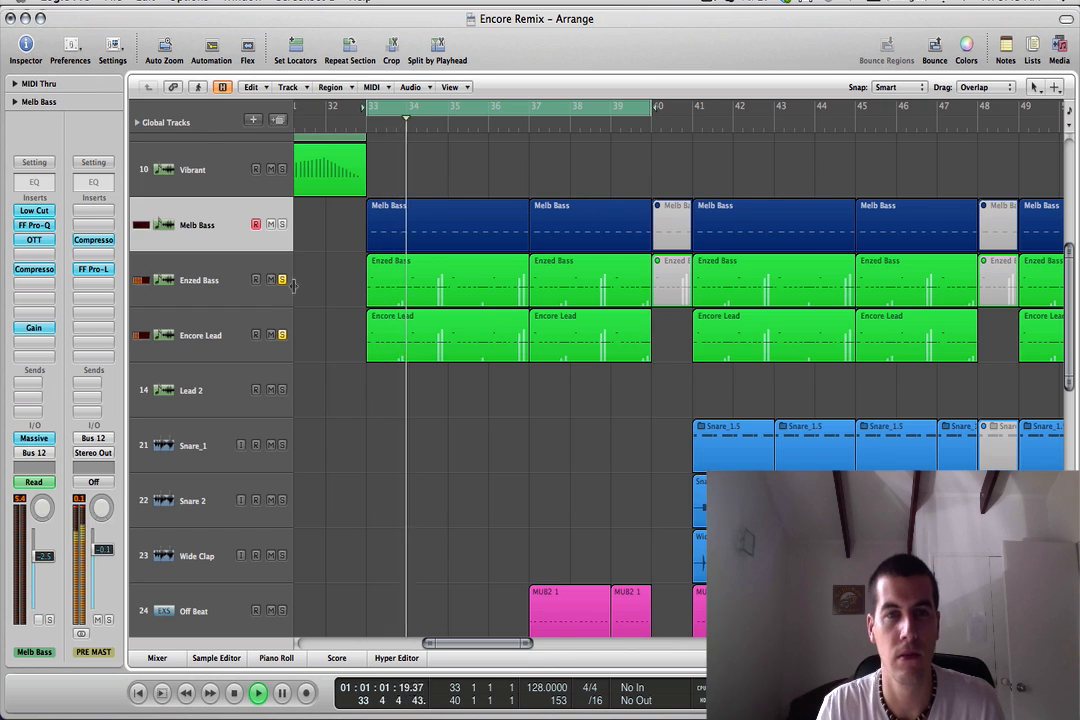
# Step: Audition Enzed Bass and Encore Lead separately in solo, then clear all solos, and stop playback with the playhead just before bar 33
pyautogui.click(190, 281)
pyautogui.click(281, 334)
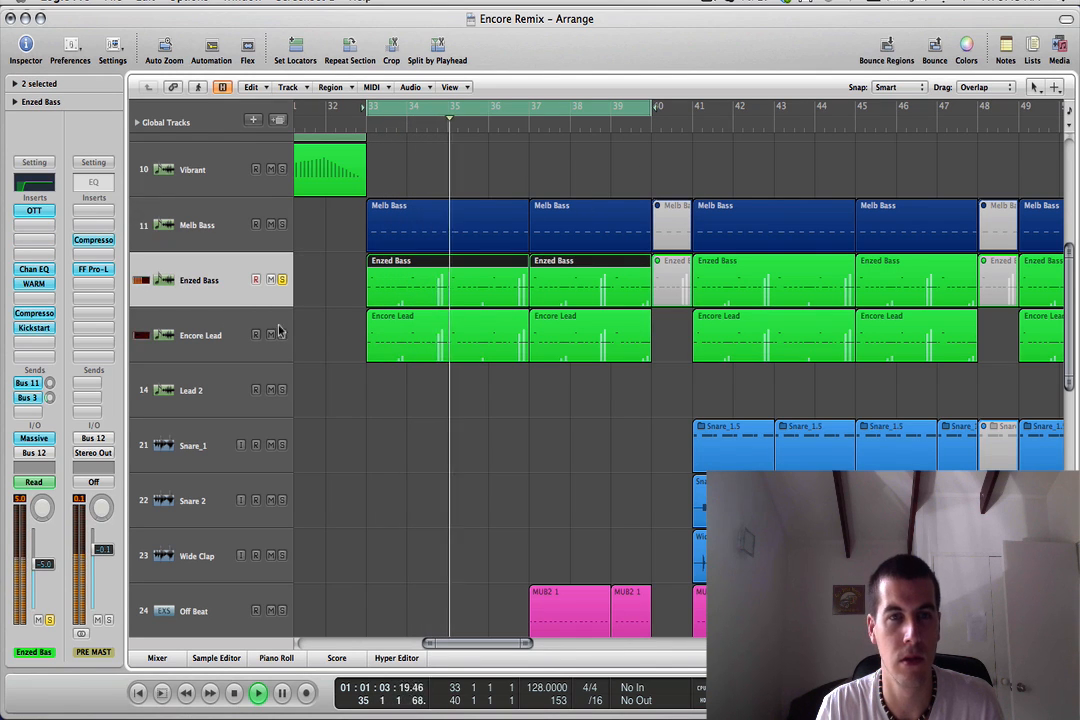
pyautogui.click(282, 335)
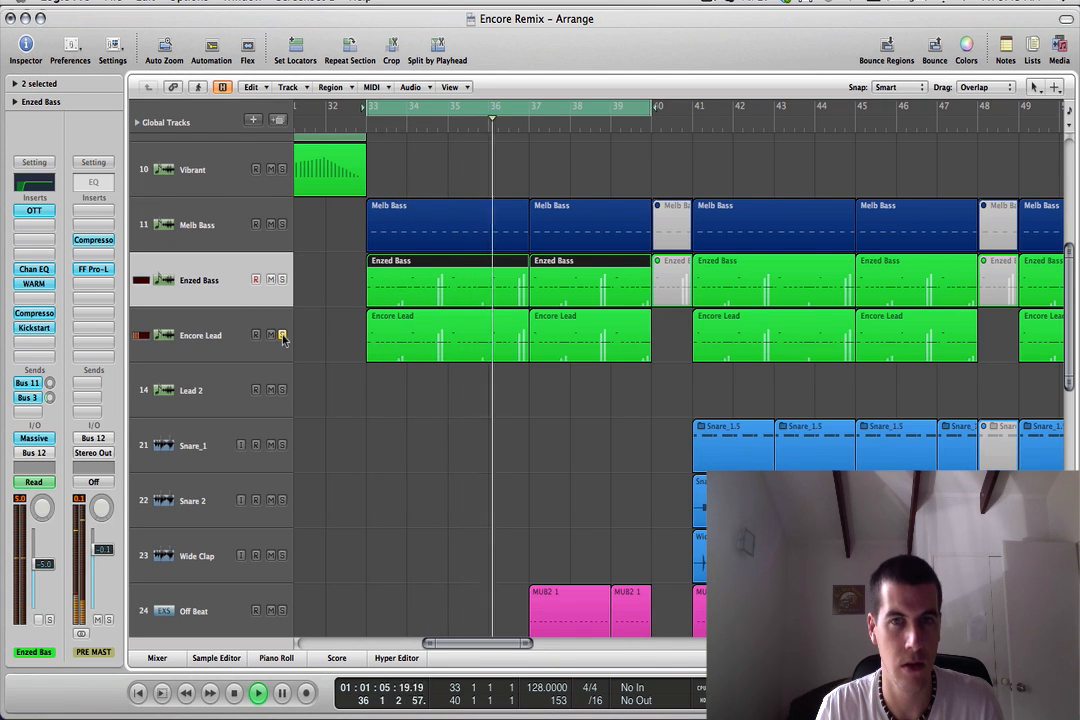
pyautogui.click(283, 281)
pyautogui.keyDown('alt'); pyautogui.click(283, 281); pyautogui.keyUp('alt')
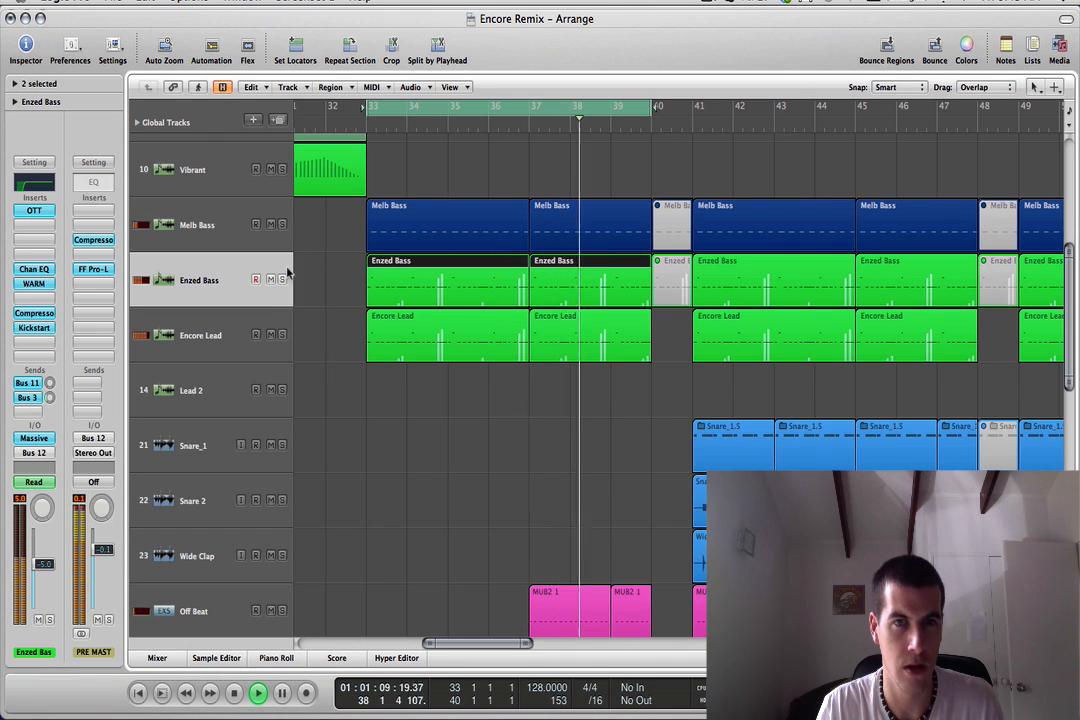
pyautogui.click(332, 122)
pyautogui.press('space')
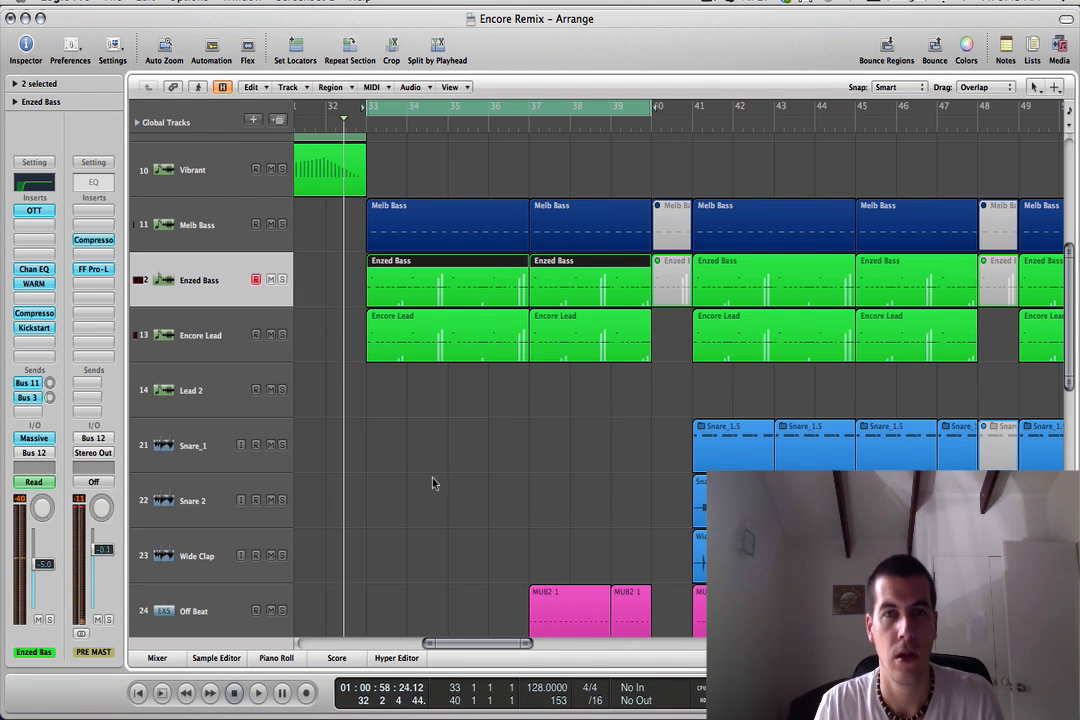
# Step: Open the Massive synth on the Enzed Bass track and examine its oscillator pitches and the OSC3 wavetable choice
pyautogui.click(459, 443)
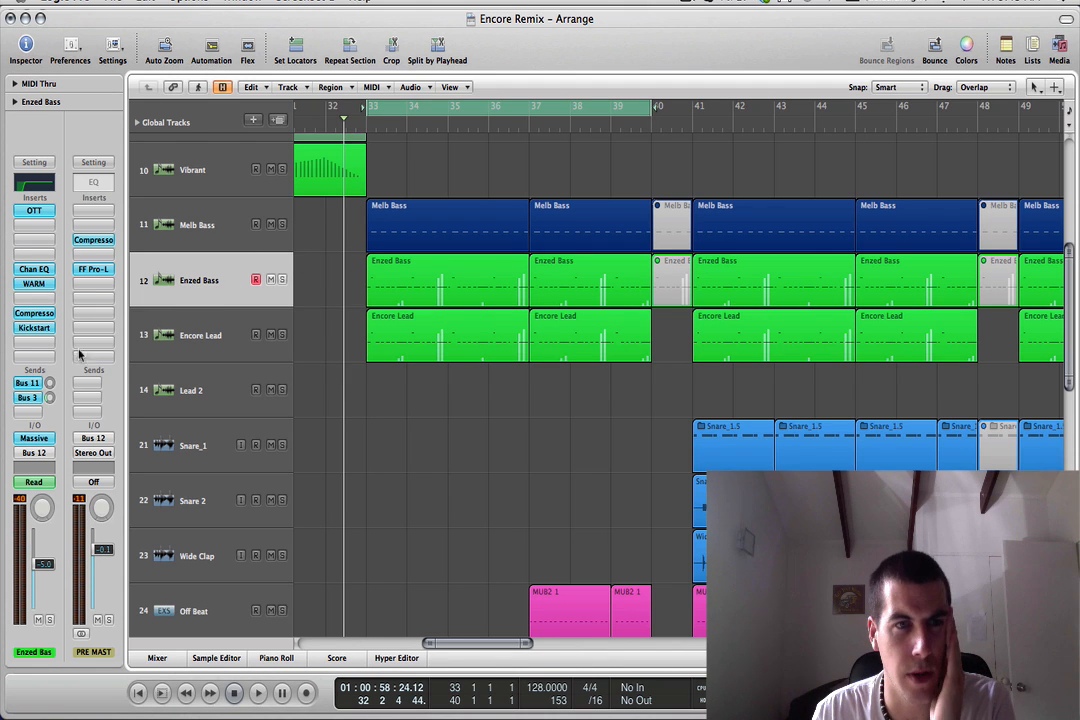
pyautogui.press('v')
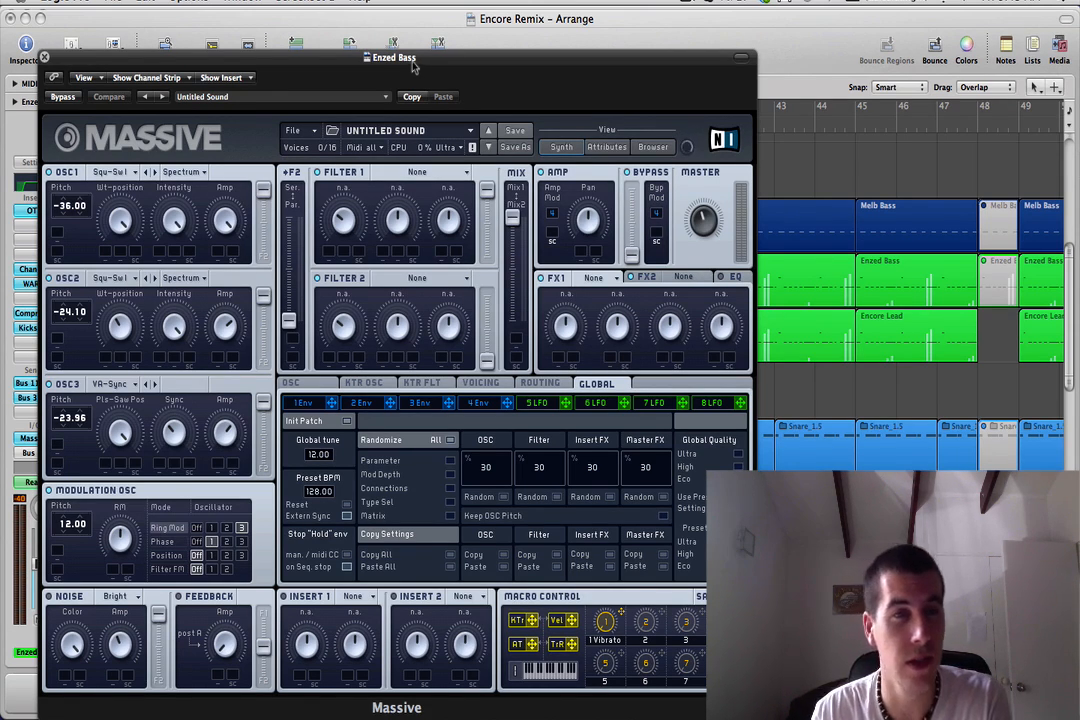
pyautogui.moveTo(412, 65); pyautogui.dragTo(446, 24)
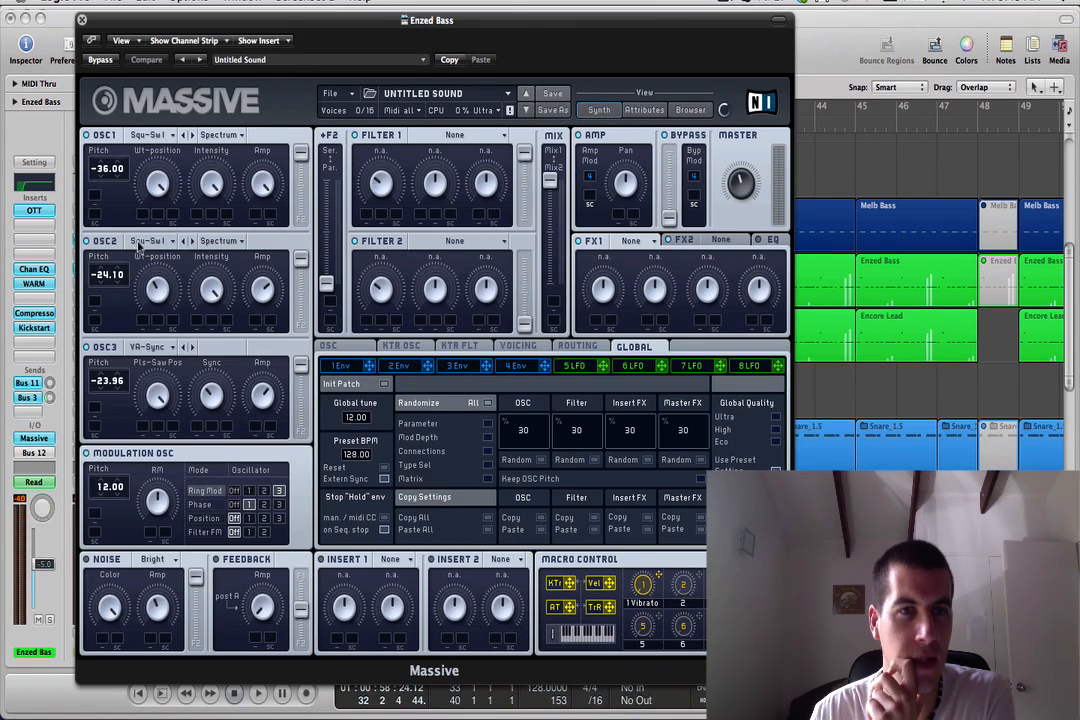
pyautogui.click(151, 349)
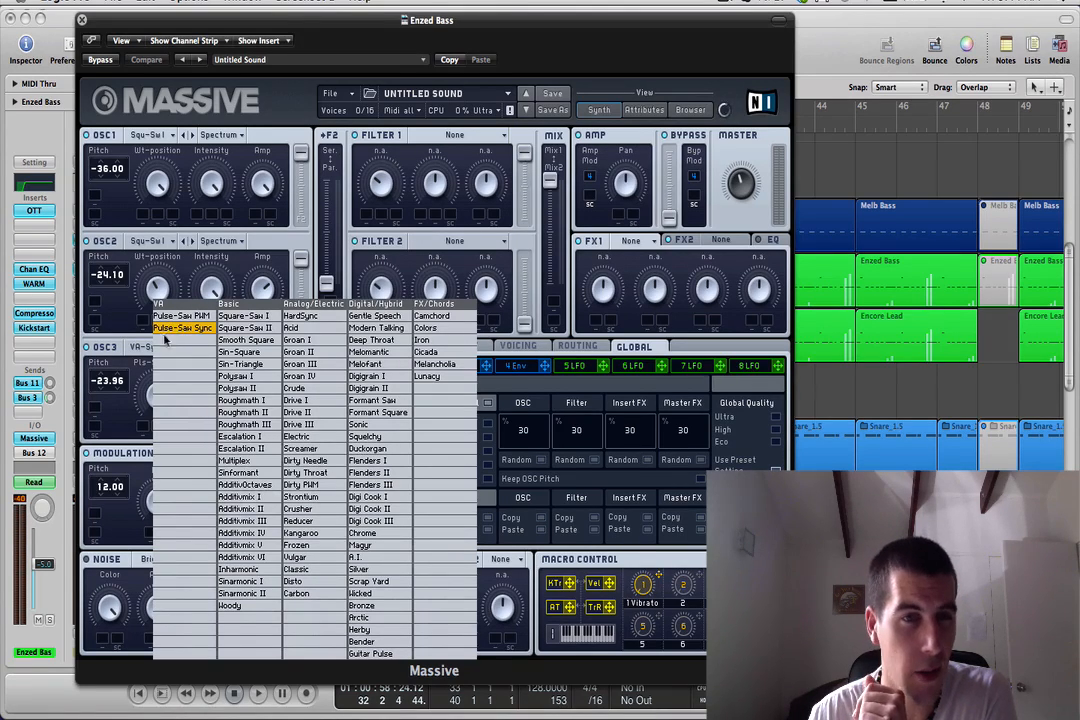
pyautogui.click(105, 280)
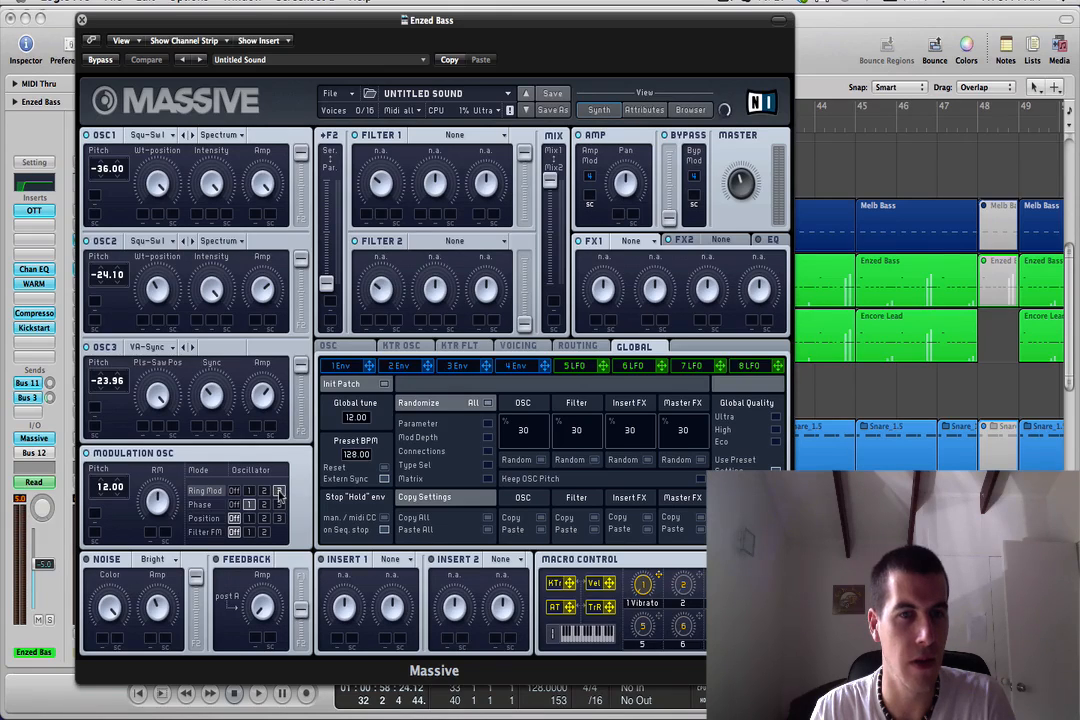
# Step: Examine the Modulation OSC's Phase and Ring Mod modes and the oscillators they are routed to
pyautogui.click(197, 505)
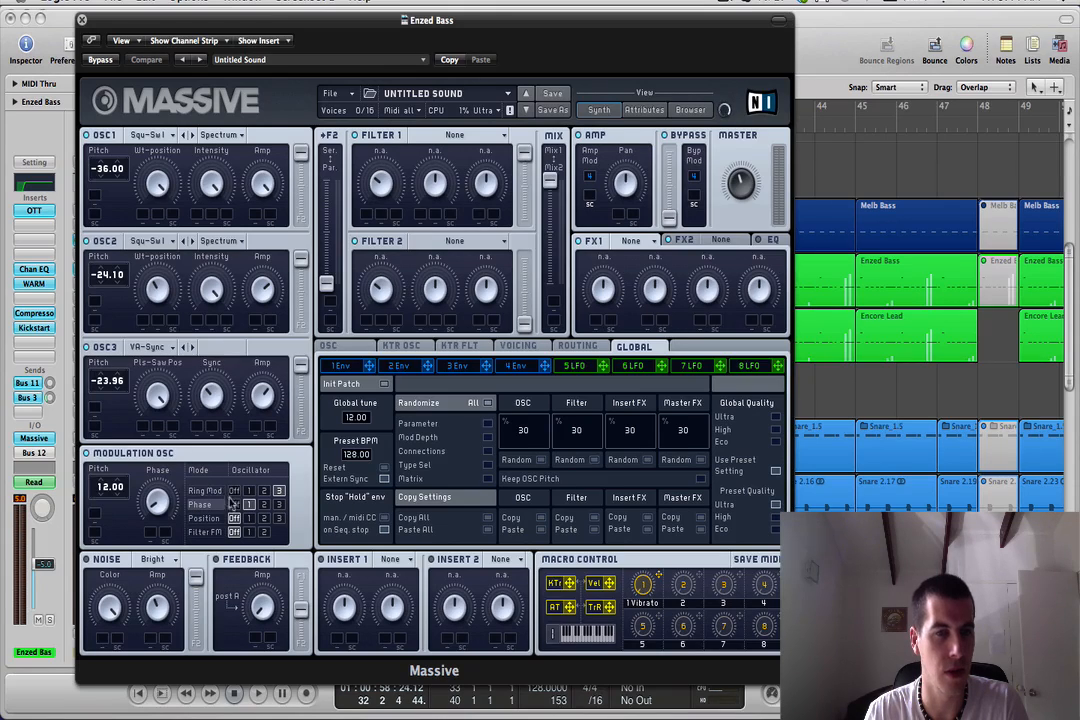
pyautogui.click(205, 492)
pyautogui.click(201, 504)
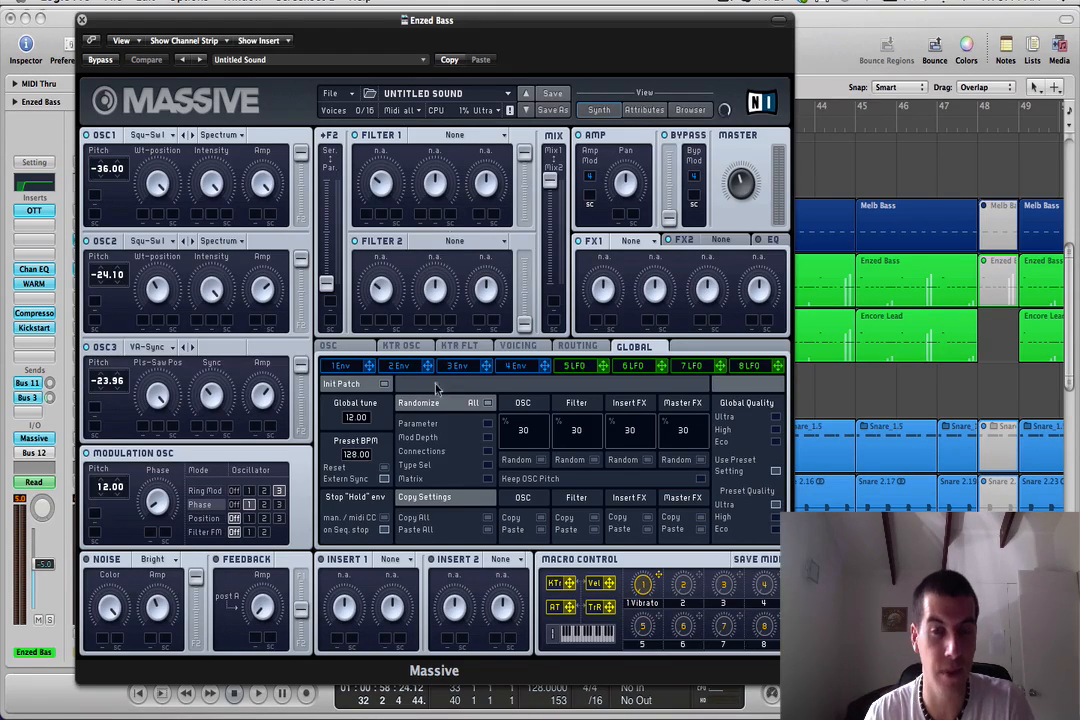
# Step: Review Massive's oscillator phase restart and unisono voicing settings for the Enzed Bass, then close the synth
pyautogui.moveTo(337, 20); pyautogui.dragTo(390, 26)
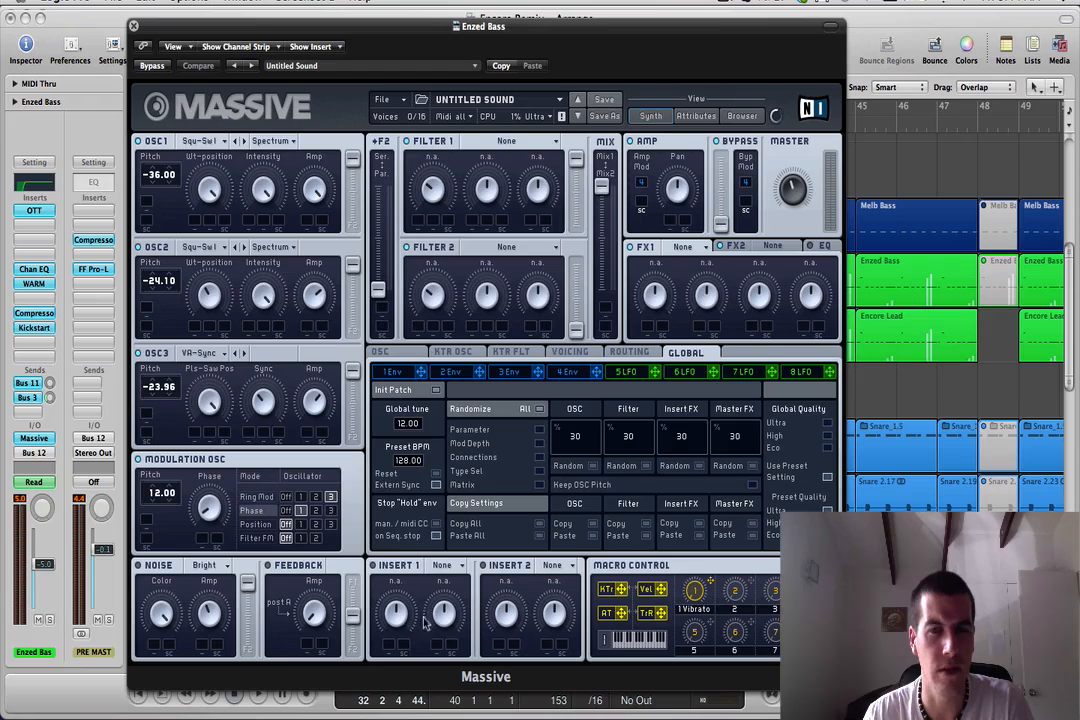
pyautogui.click(385, 352)
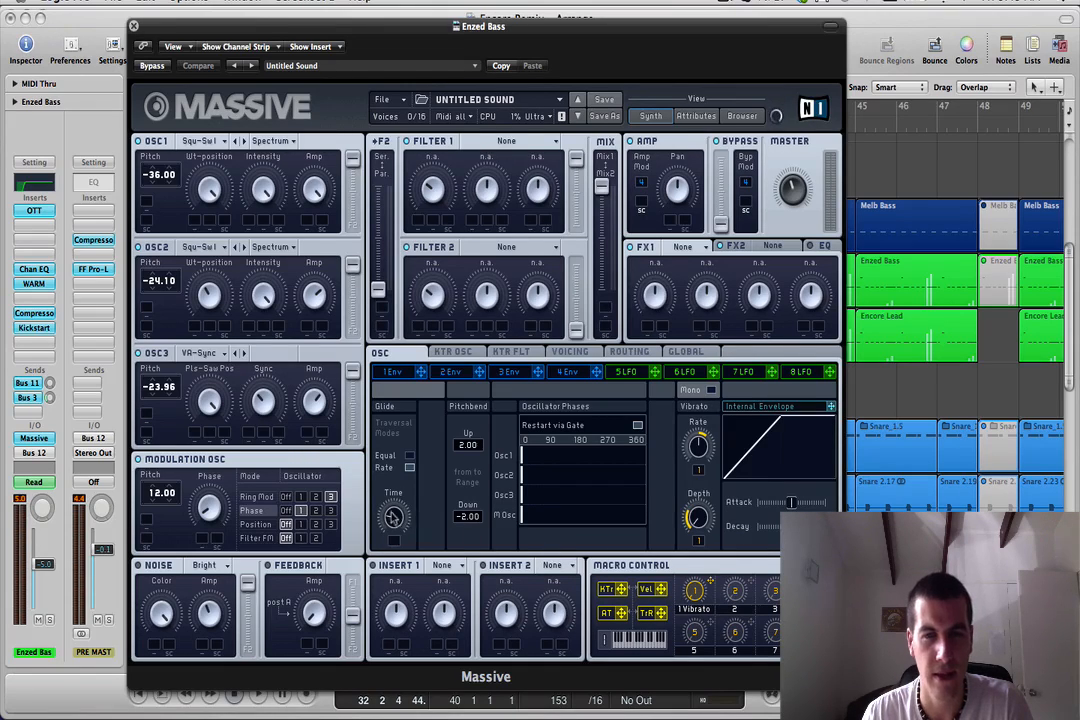
pyautogui.click(570, 353)
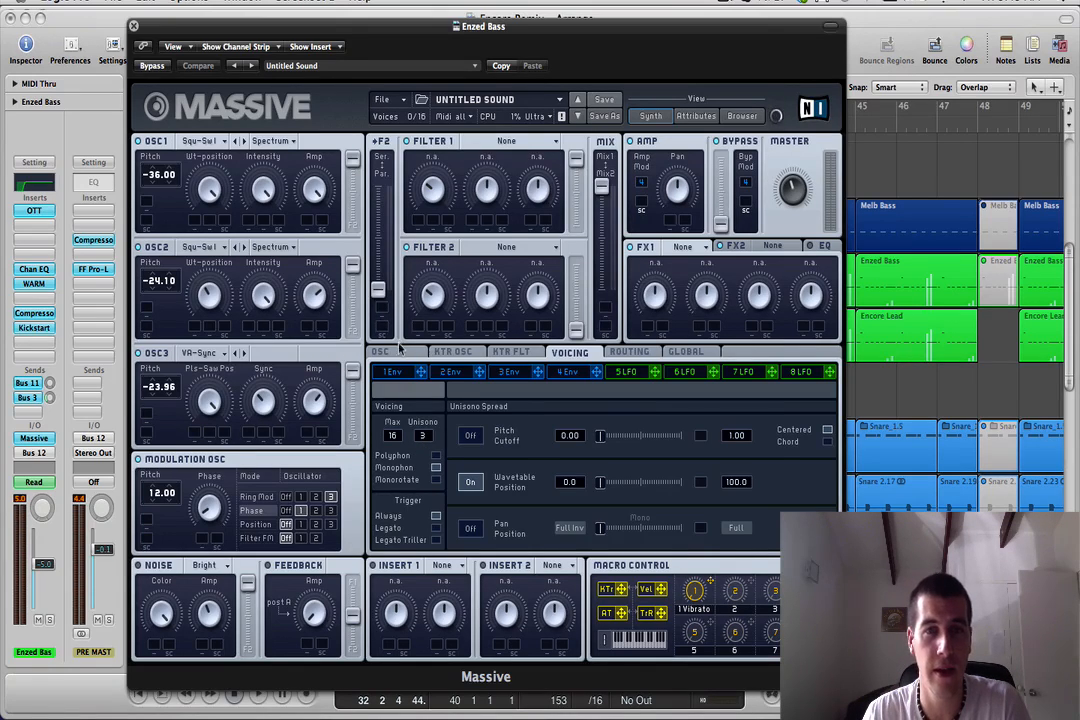
pyautogui.click(399, 353)
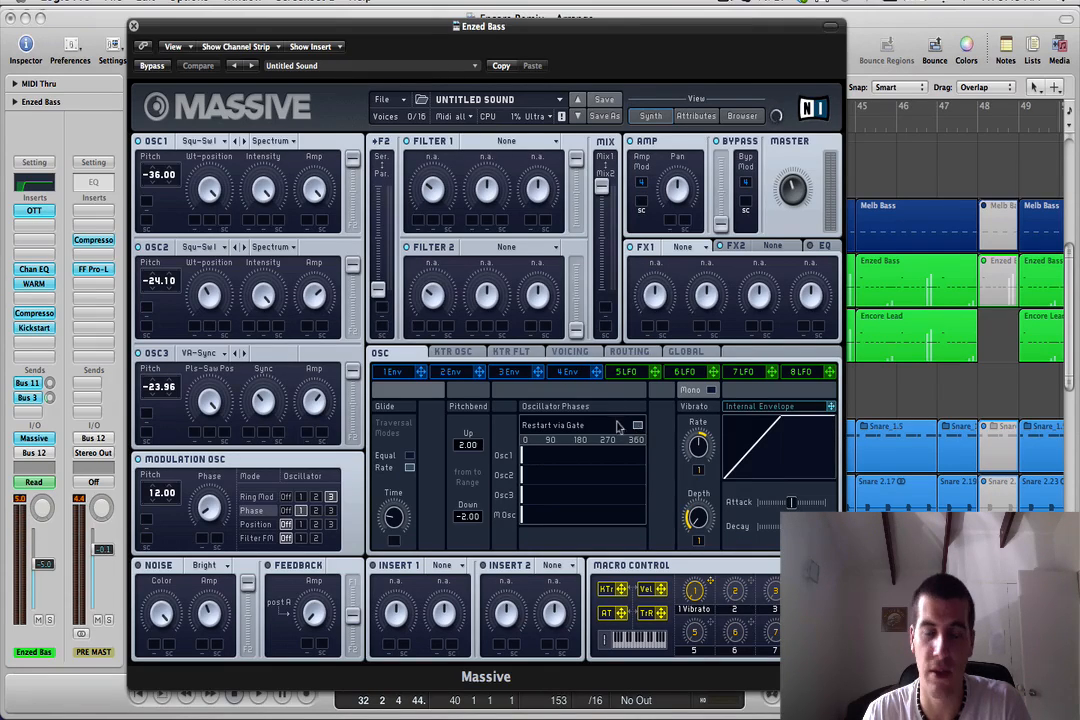
pyautogui.click(570, 352)
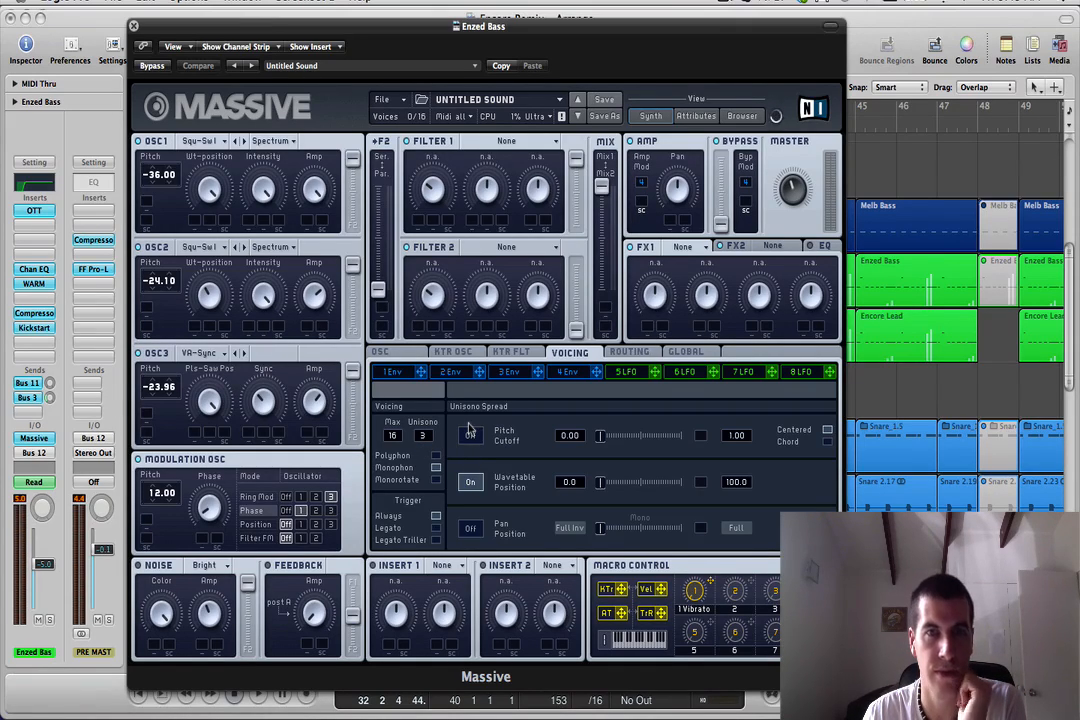
pyautogui.click(133, 25)
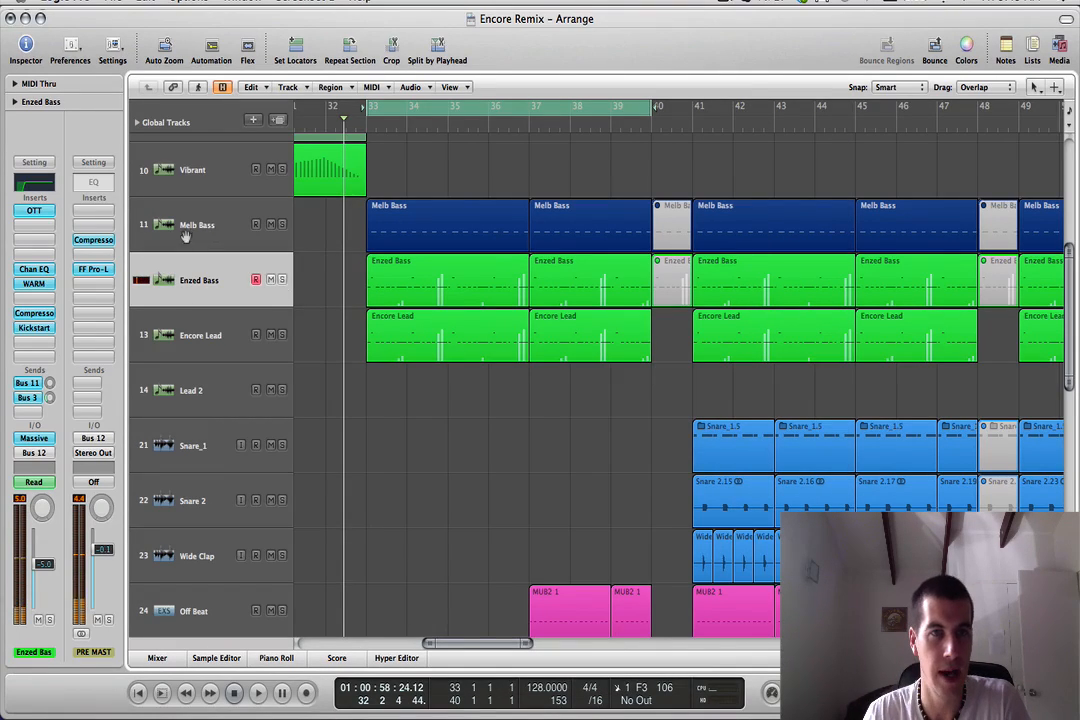
# Step: Compare the Enzed Bass with OTT bypassed and active, and inspect the low cut in its Channel EQ
pyautogui.click(27, 211)
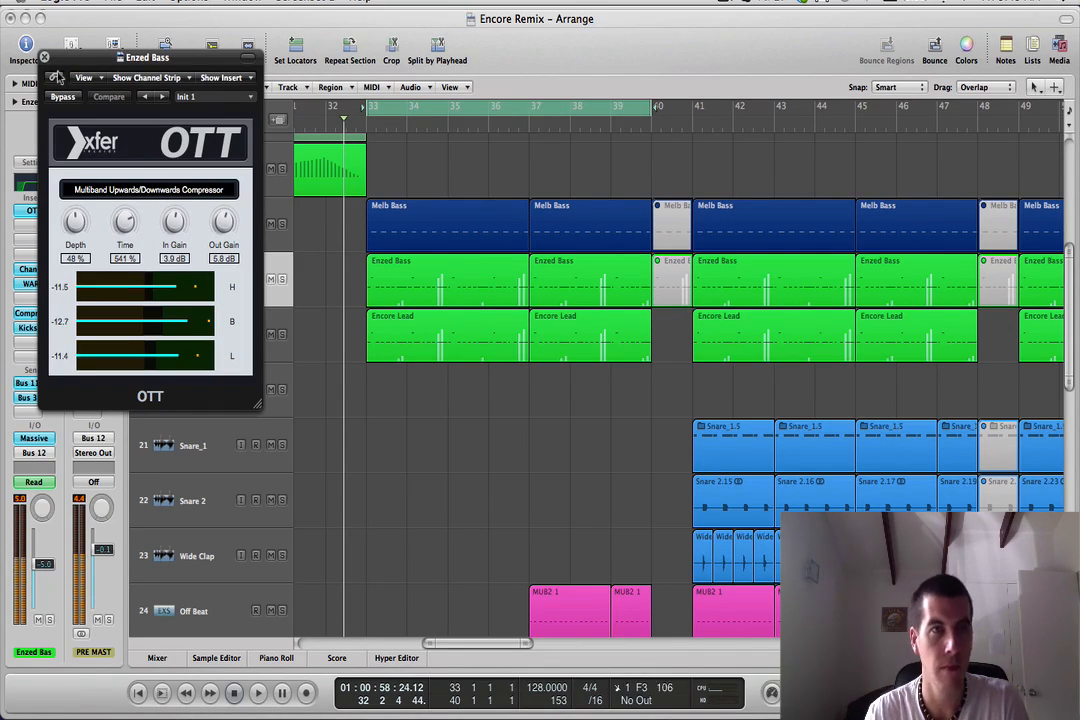
pyautogui.click(61, 99)
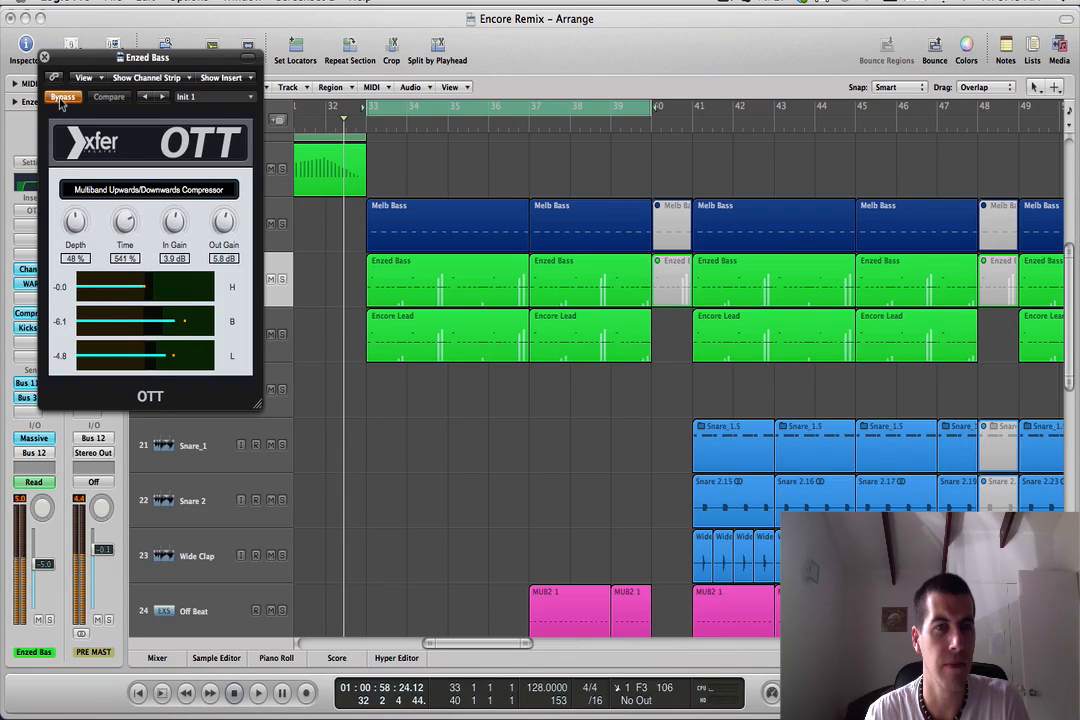
pyautogui.click(61, 98)
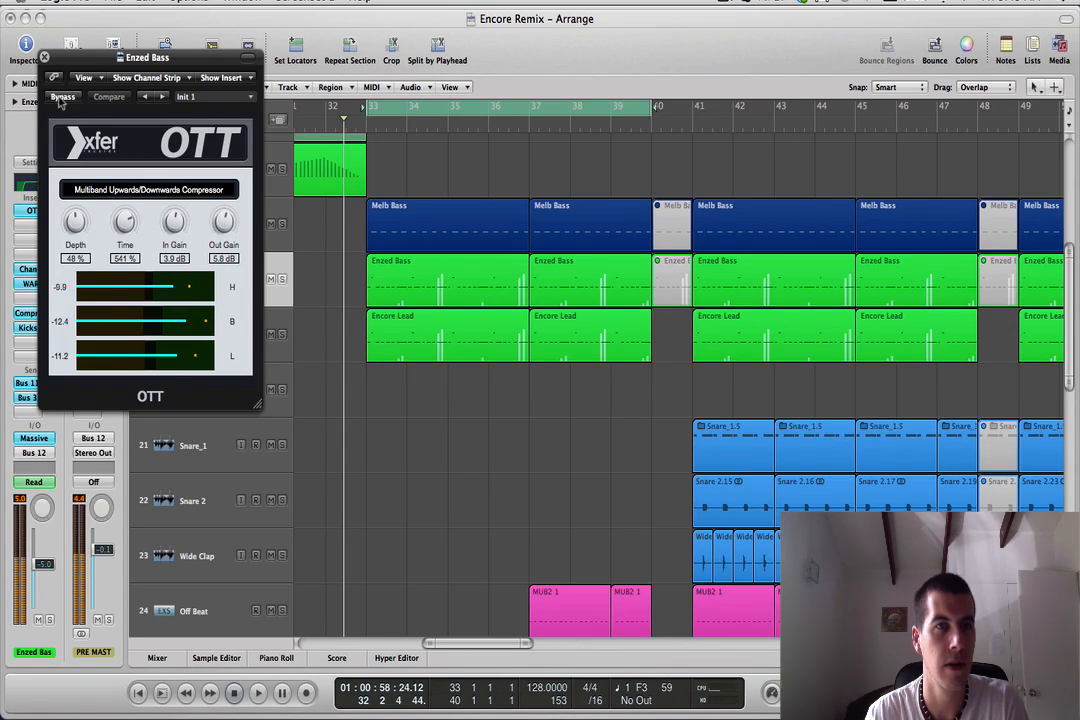
pyautogui.click(45, 58)
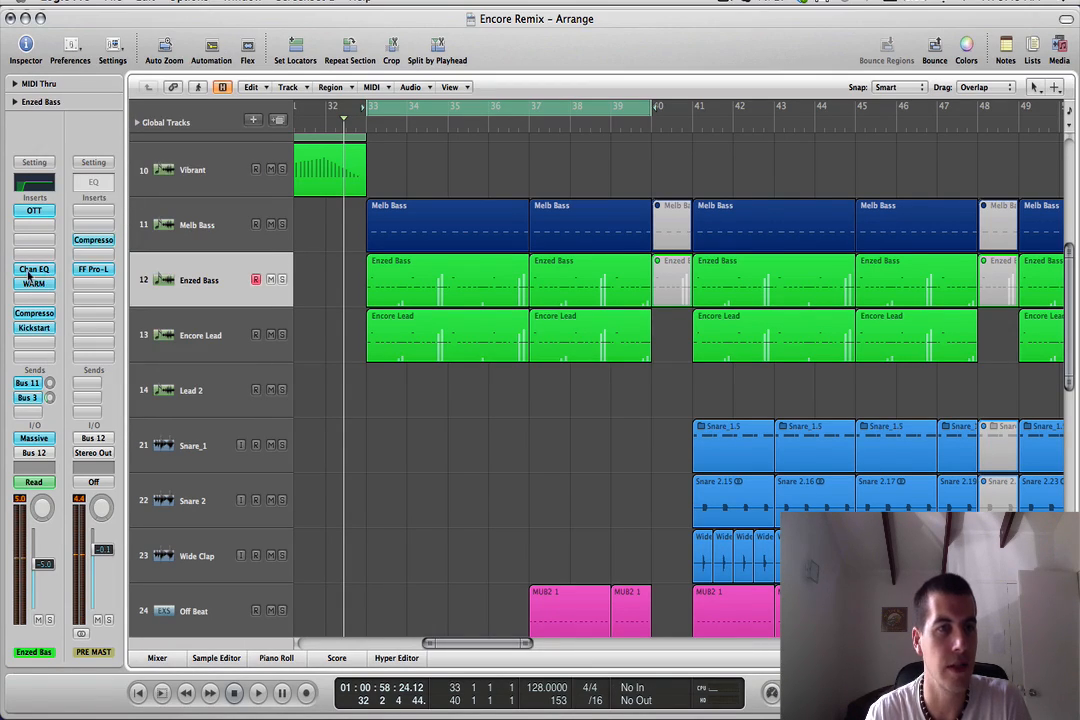
pyautogui.click(32, 270)
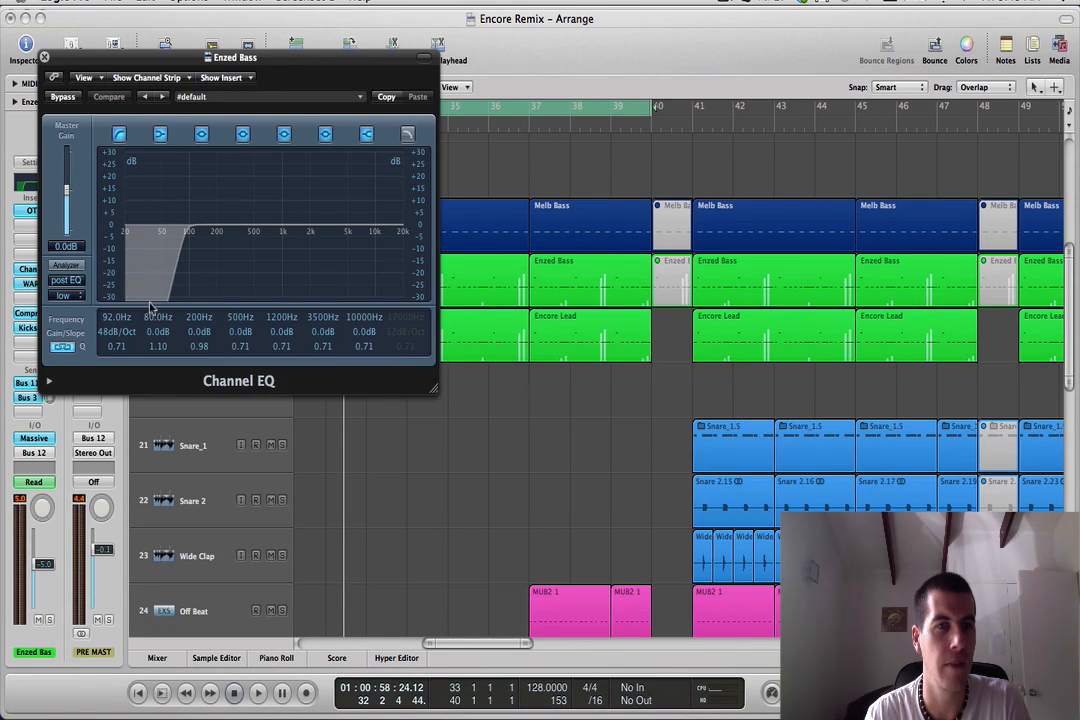
pyautogui.click(44, 57)
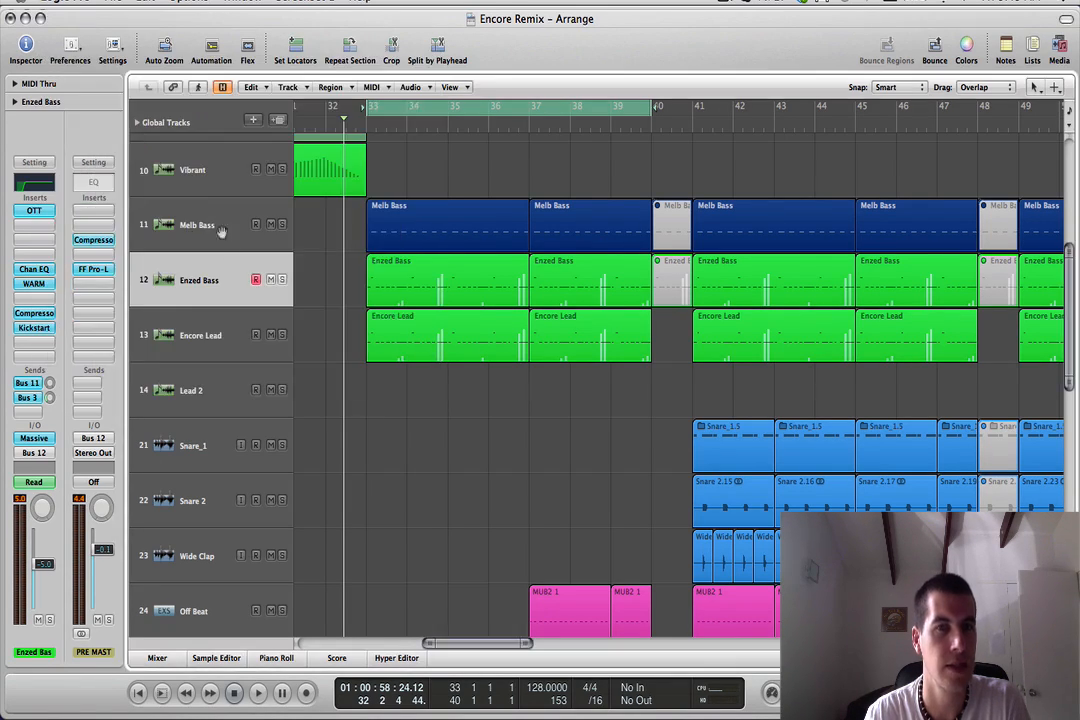
# Step: Compare the Enzed Bass's peak level with WARM bypassed and active, and inspect the settings of its side-chained Compressor
pyautogui.click(33, 284)
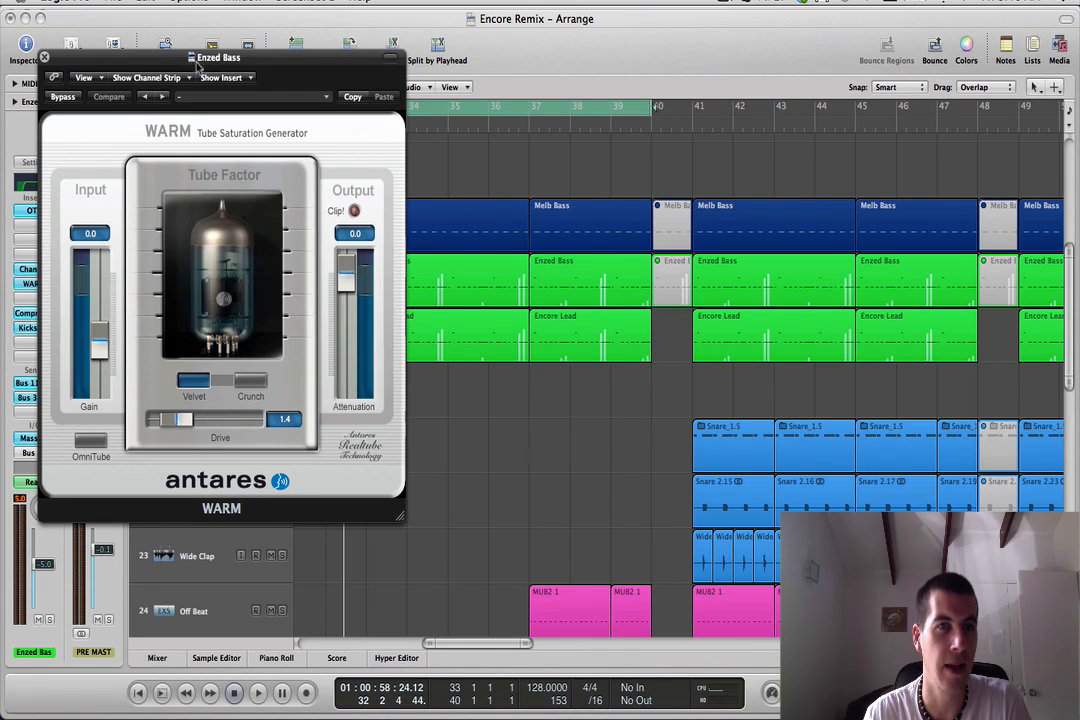
pyautogui.moveTo(203, 65); pyautogui.dragTo(275, 66)
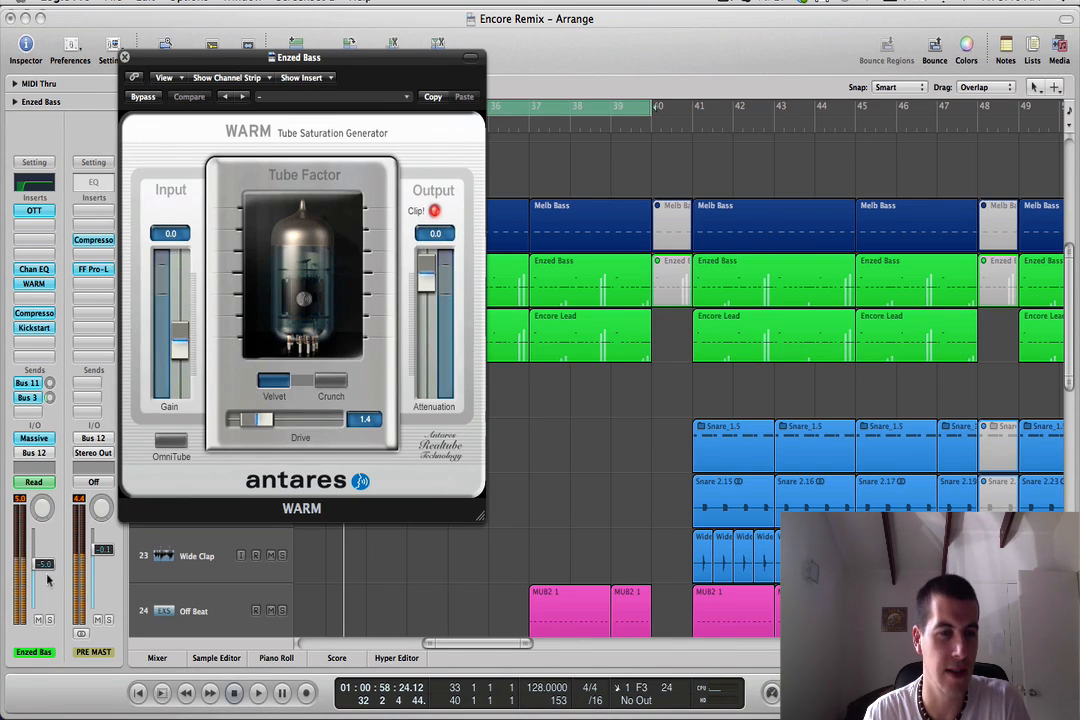
pyautogui.click(130, 98)
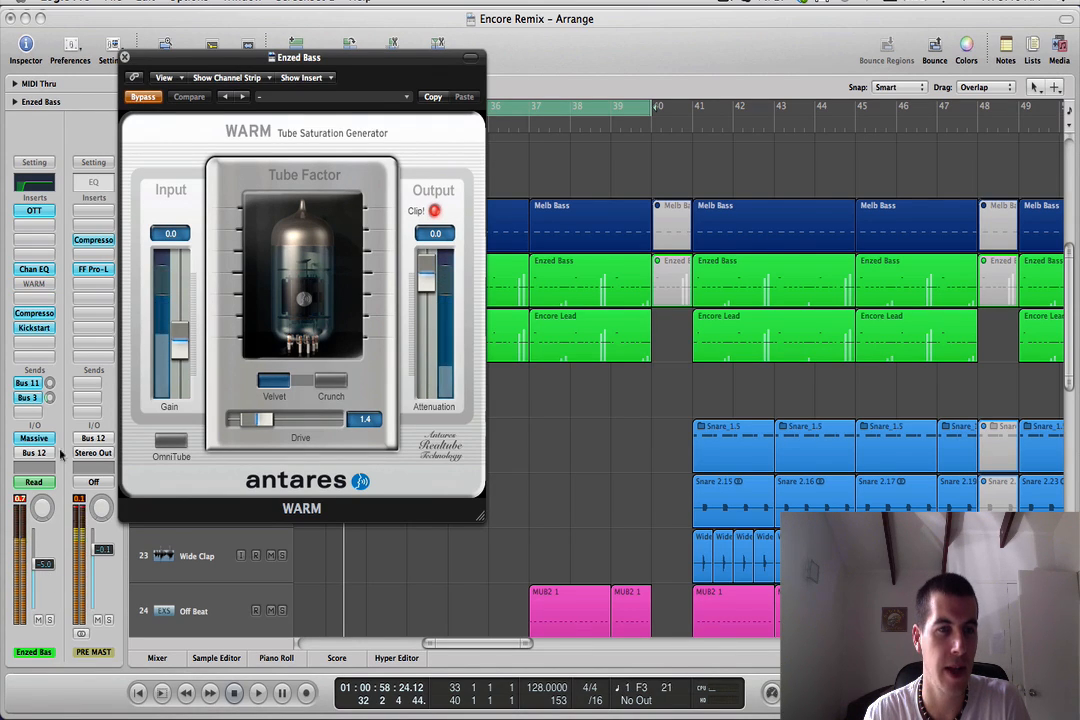
pyautogui.click(22, 500)
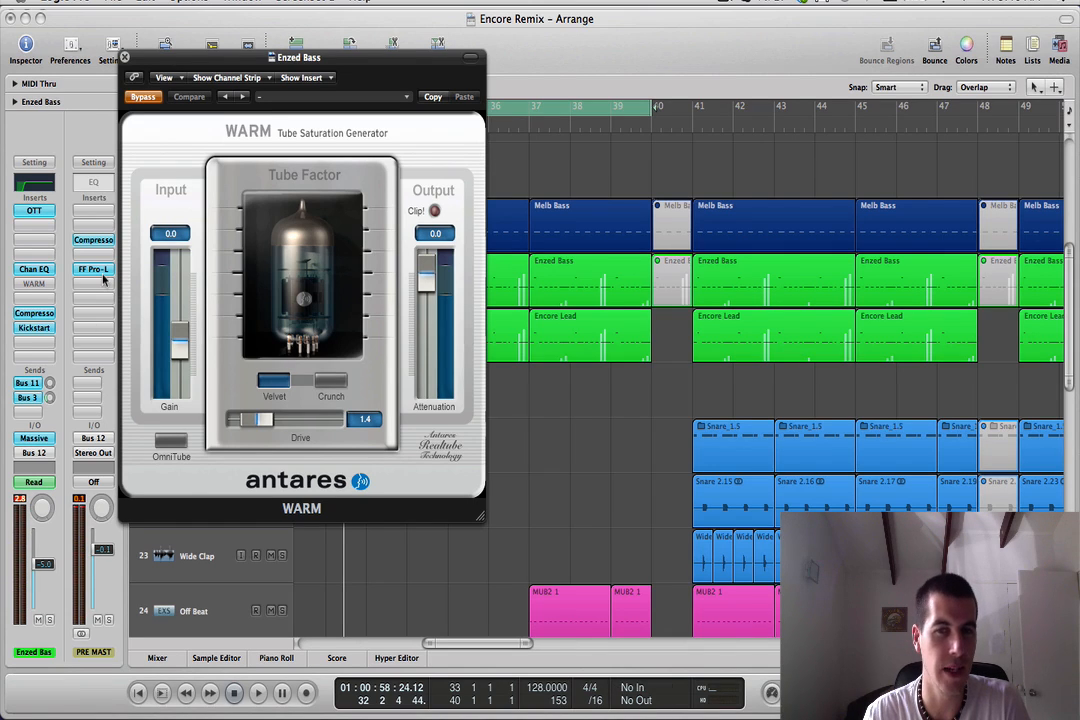
pyautogui.click(143, 98)
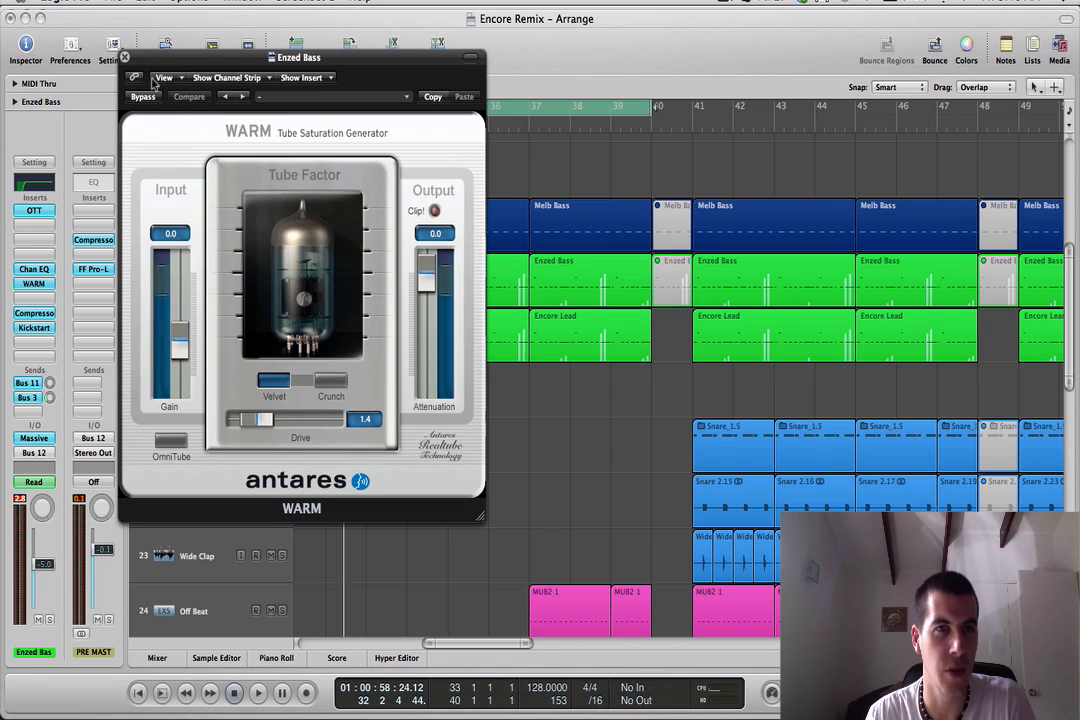
pyautogui.click(124, 57)
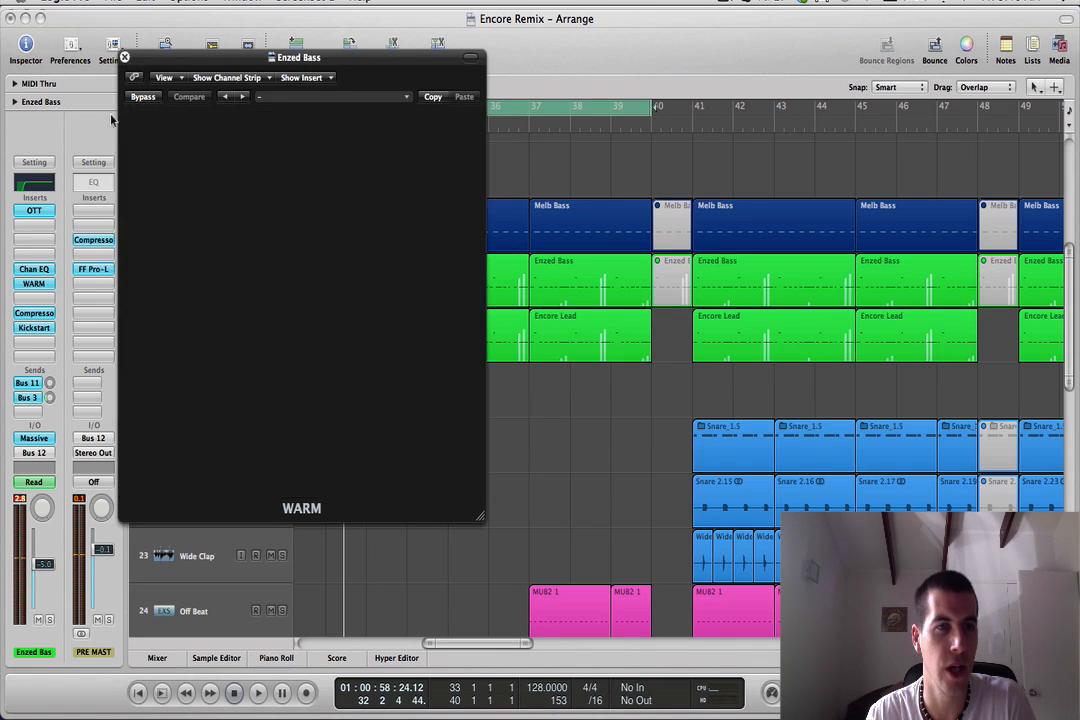
pyautogui.click(34, 313)
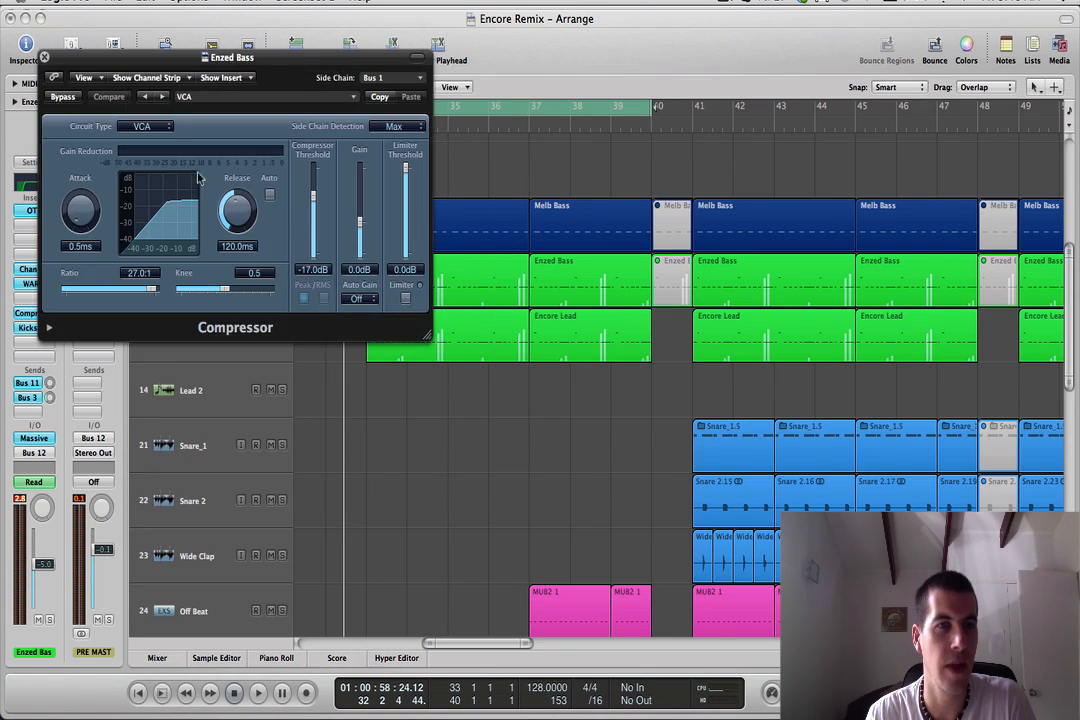
pyautogui.click(44, 57)
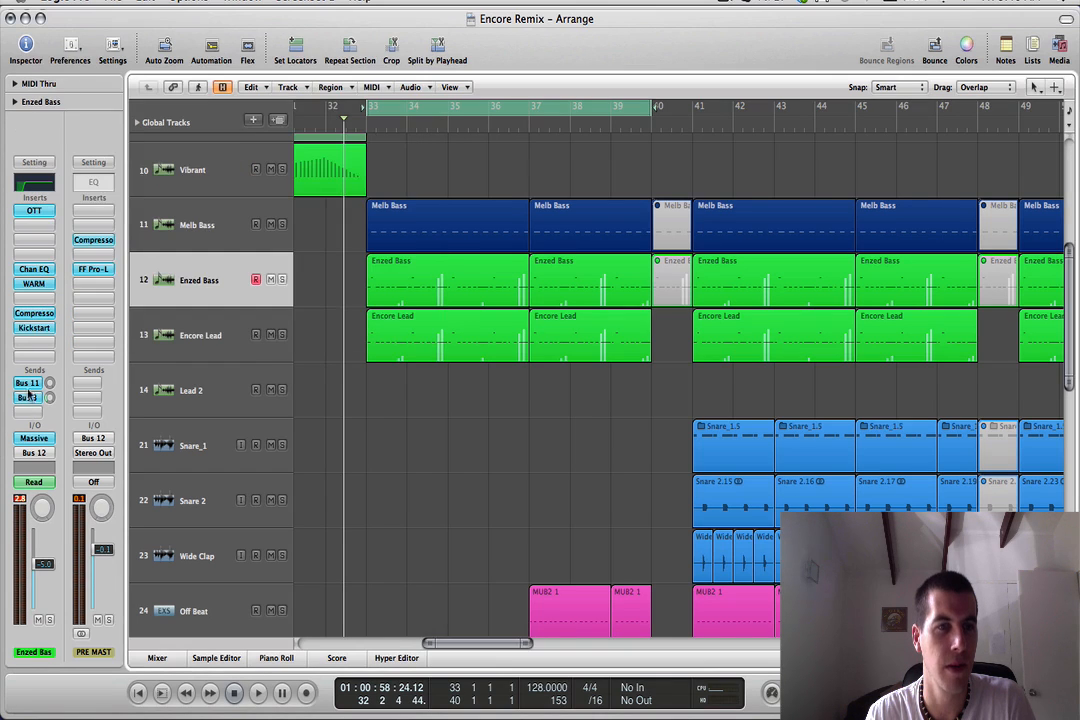
# Step: Inspect the Kickstart ducking curve and mix setting on the Enzed Bass, then close the plug-in
pyautogui.click(33, 328)
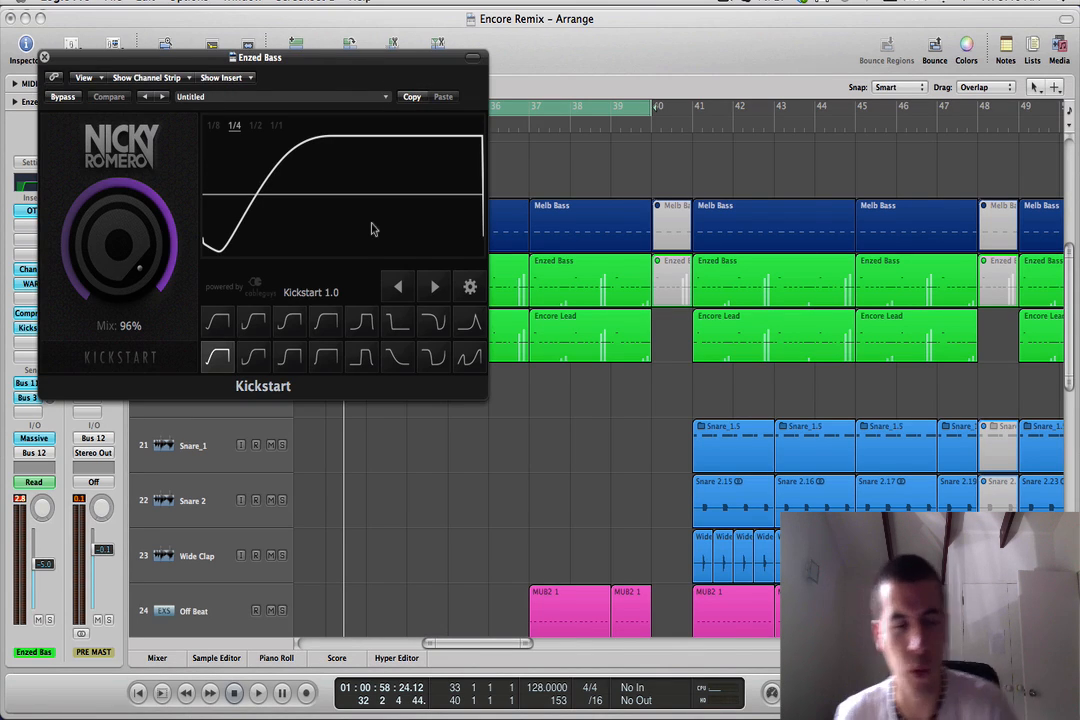
pyautogui.moveTo(294, 58); pyautogui.dragTo(478, 104)
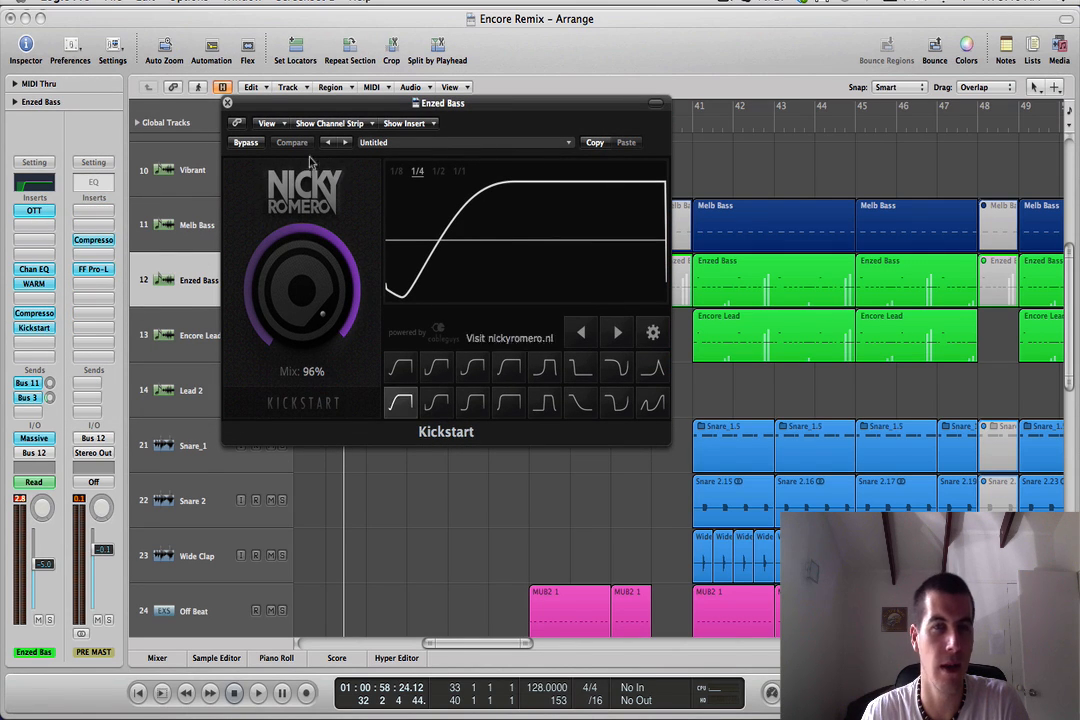
pyautogui.click(228, 104)
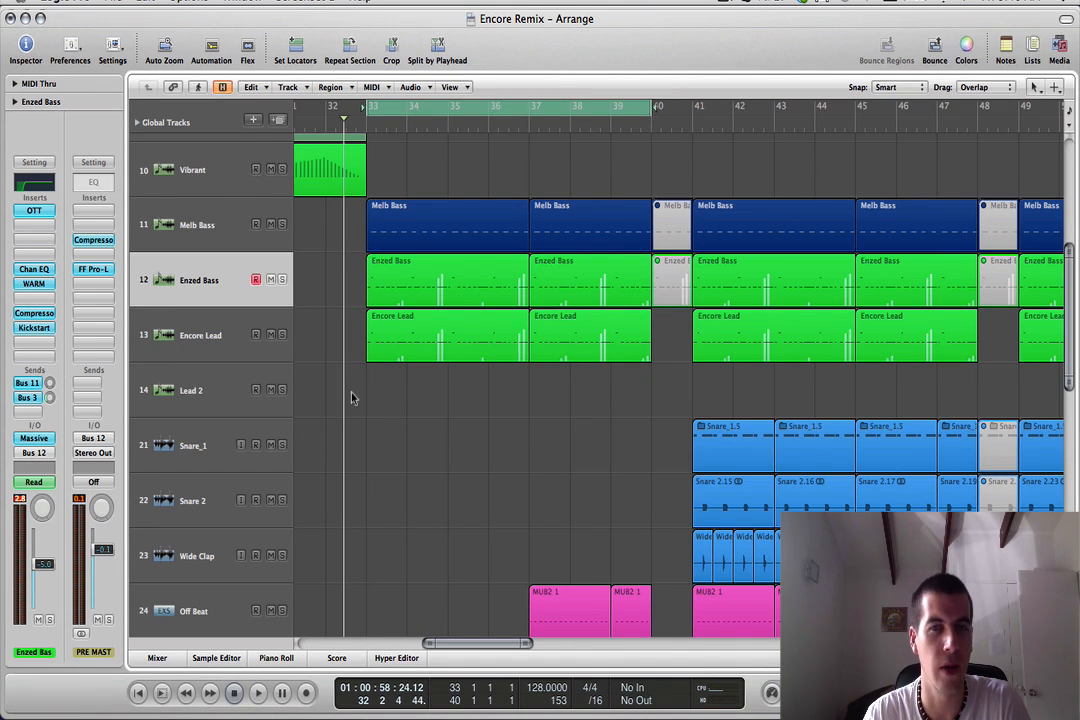
# Step: Select the Encore Lead track and bring up its Massive synth patch for inspection
pyautogui.scroll(-1, 296, 331)
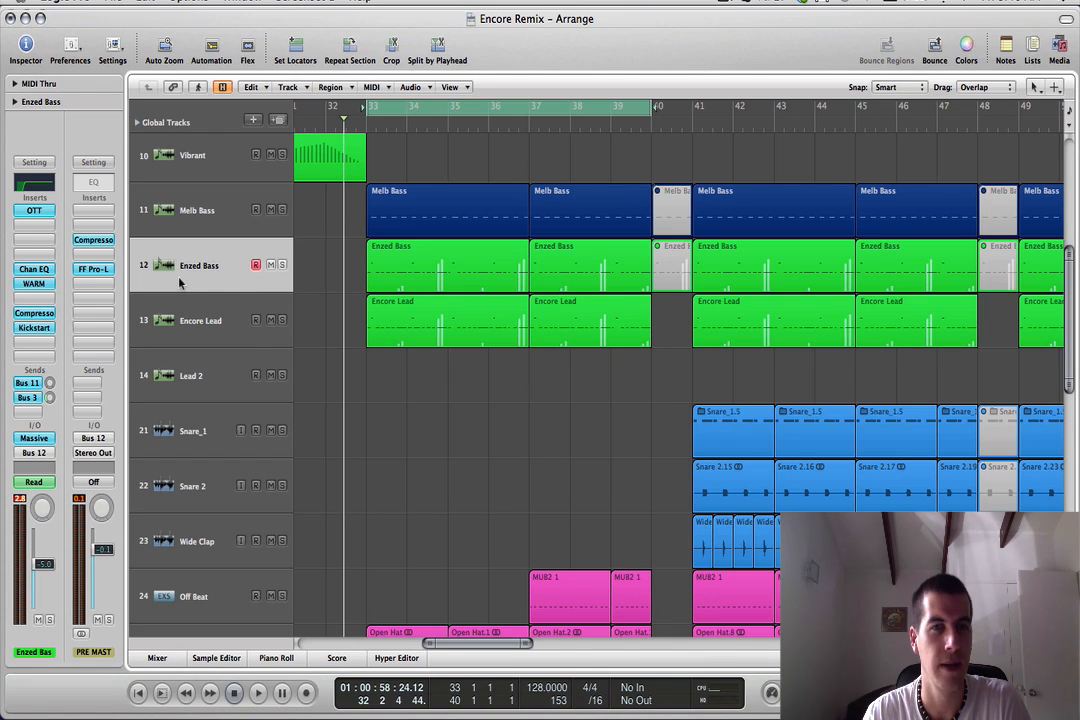
pyautogui.click(160, 310)
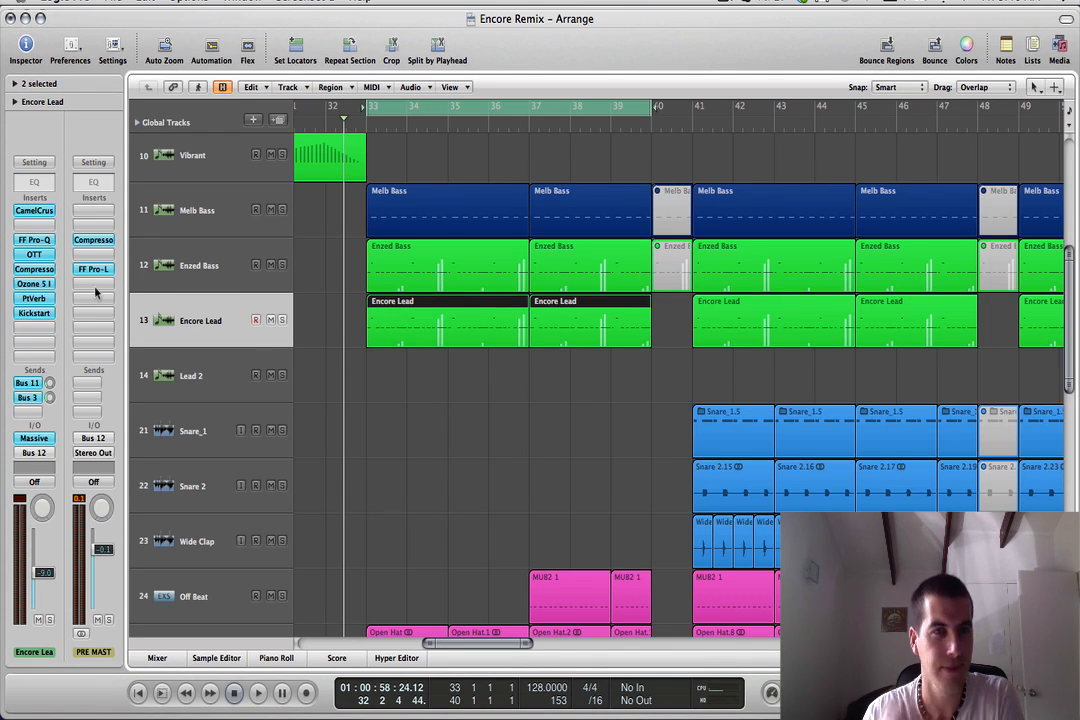
pyautogui.click(41, 438)
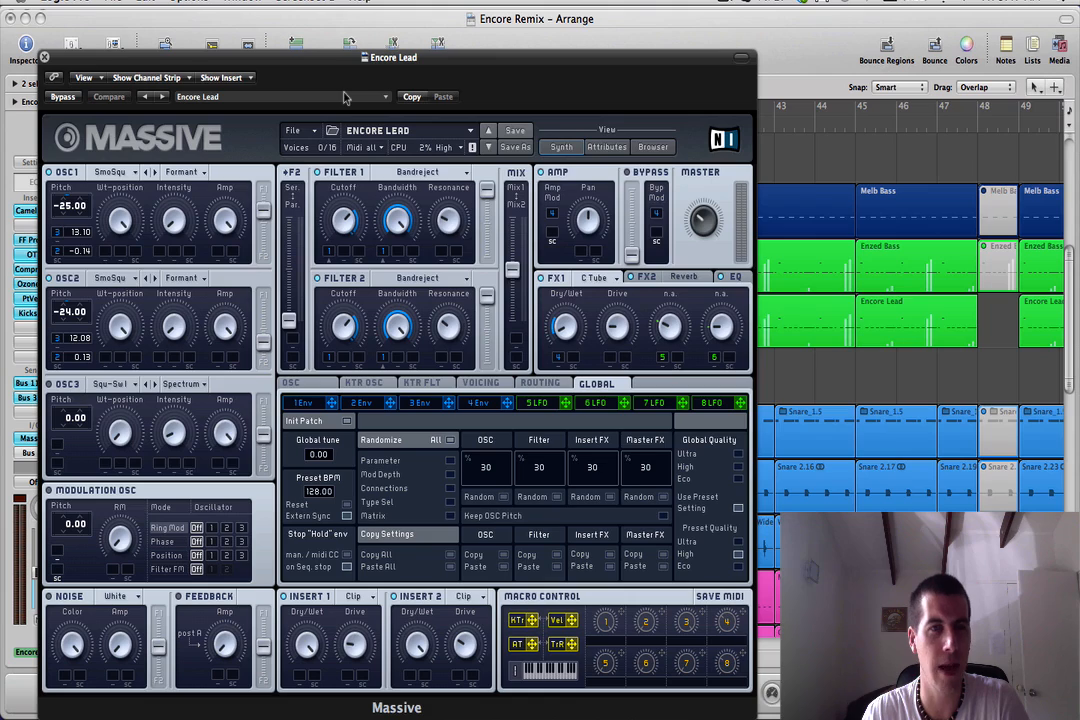
pyautogui.moveTo(323, 67); pyautogui.dragTo(340, 41)
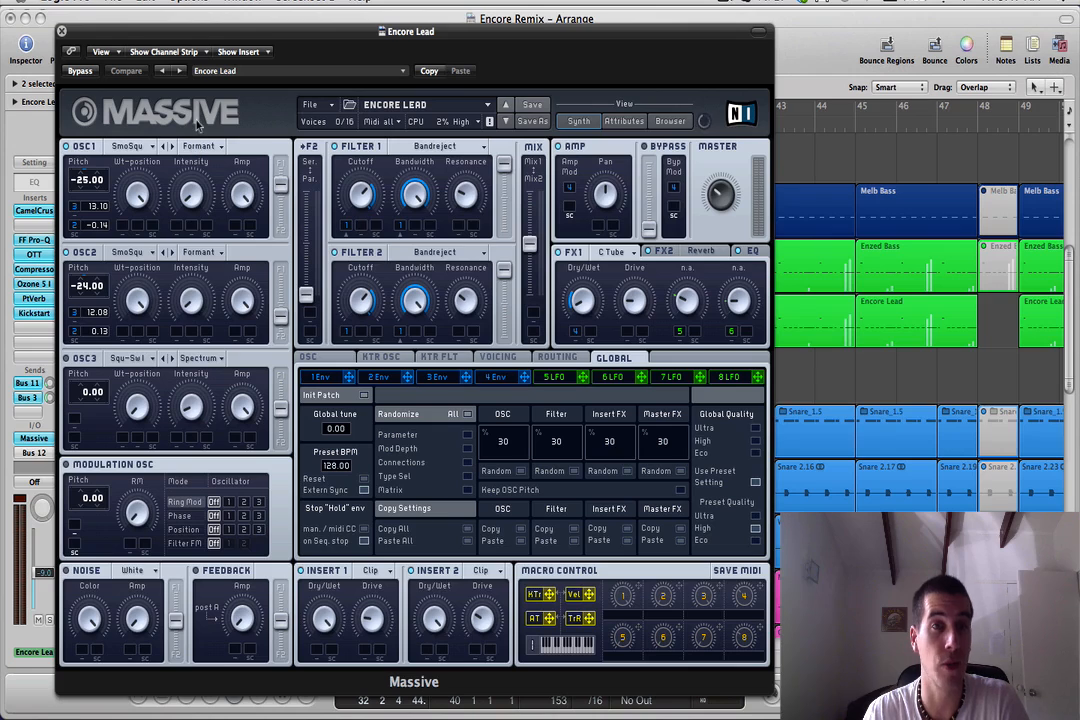
pyautogui.moveTo(196, 32); pyautogui.dragTo(217, 26)
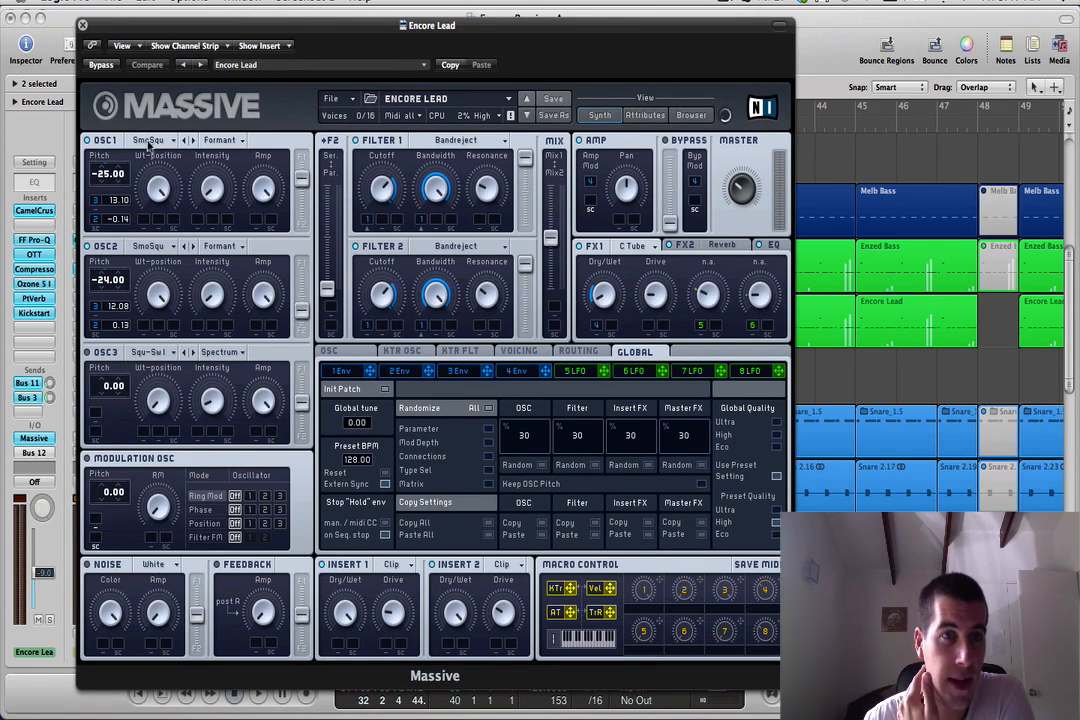
# Step: Inspect the wavetable and the oscillator mode chosen for OSC1 in the Encore Lead patch, keeping Smooth Square and Formant
pyautogui.click(150, 143)
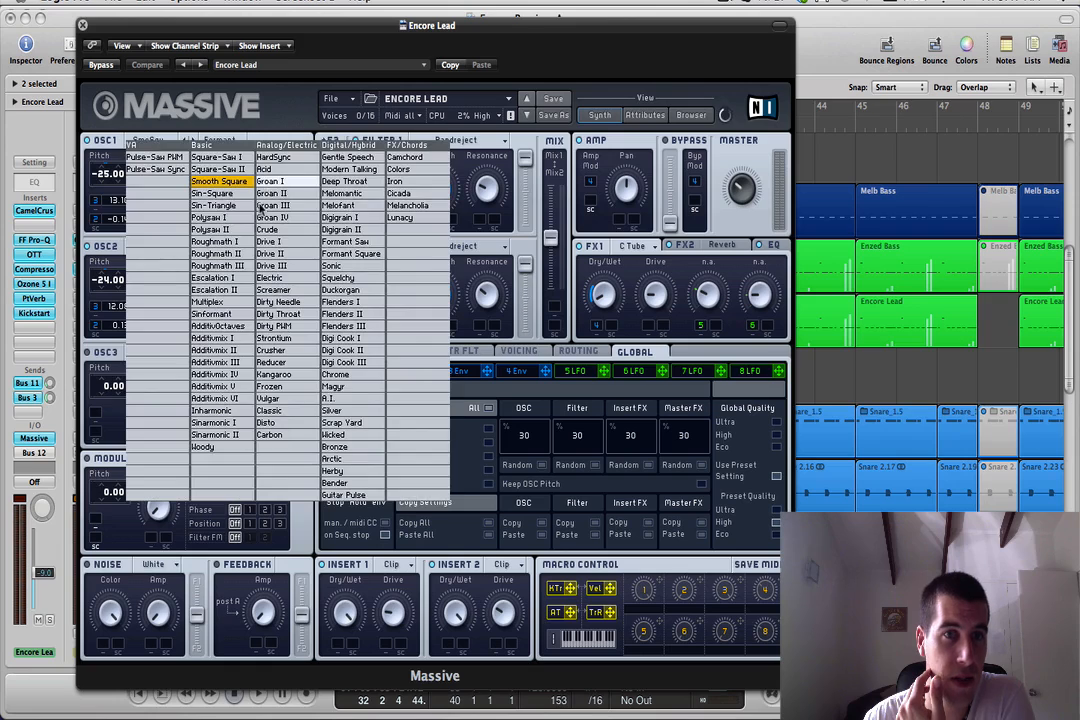
pyautogui.click(208, 184)
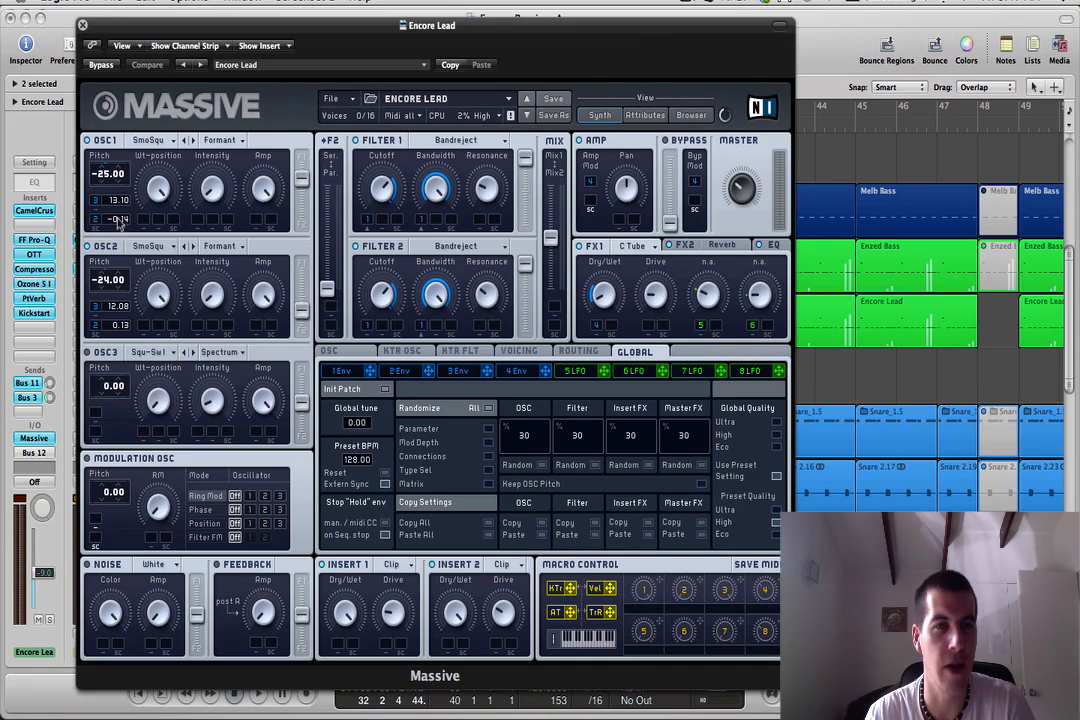
pyautogui.click(214, 142)
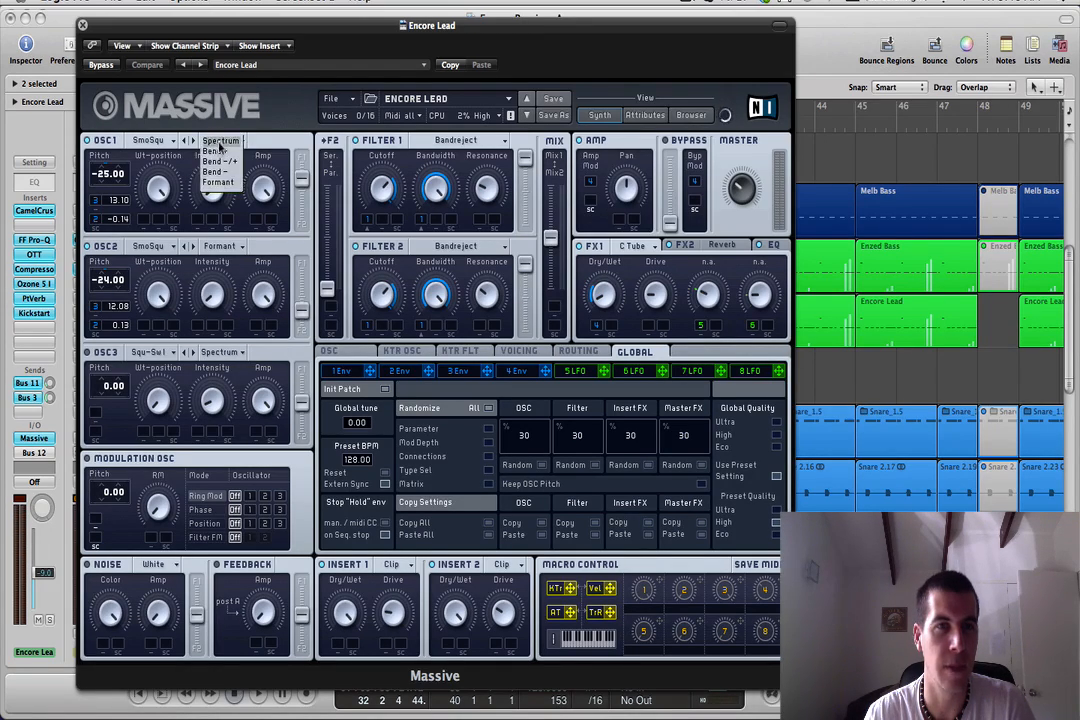
pyautogui.click(207, 220)
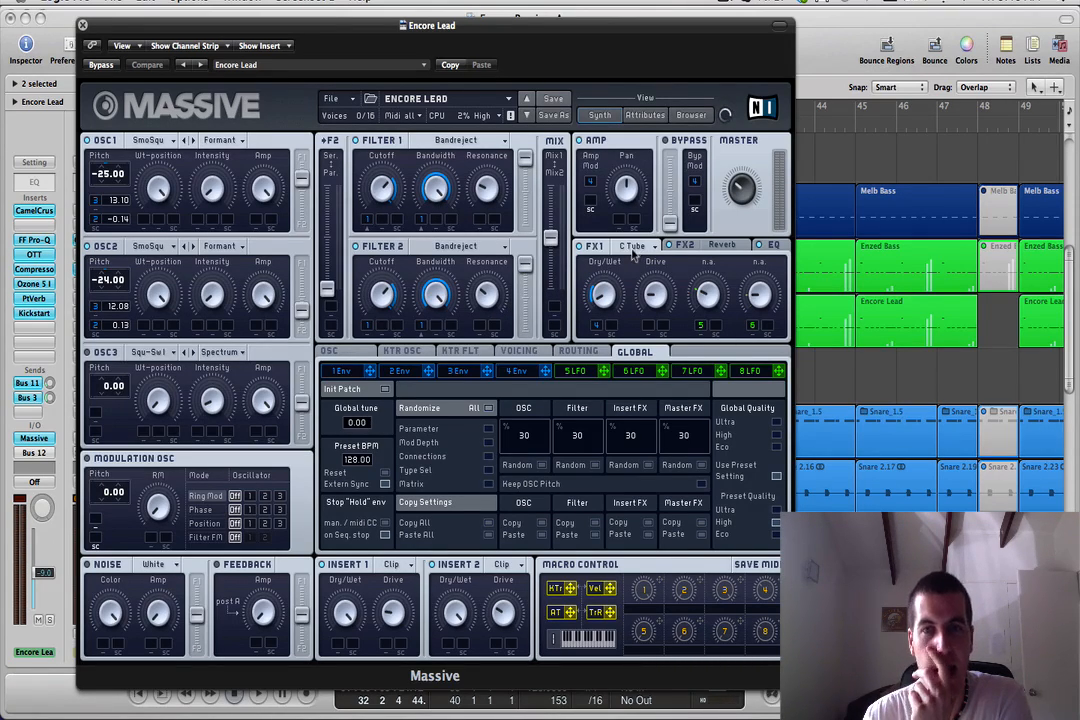
# Step: Review the Encore Lead patch's Reverb, EQ, oscillator phase and unisono voicing settings, then close Massive
pyautogui.click(717, 250)
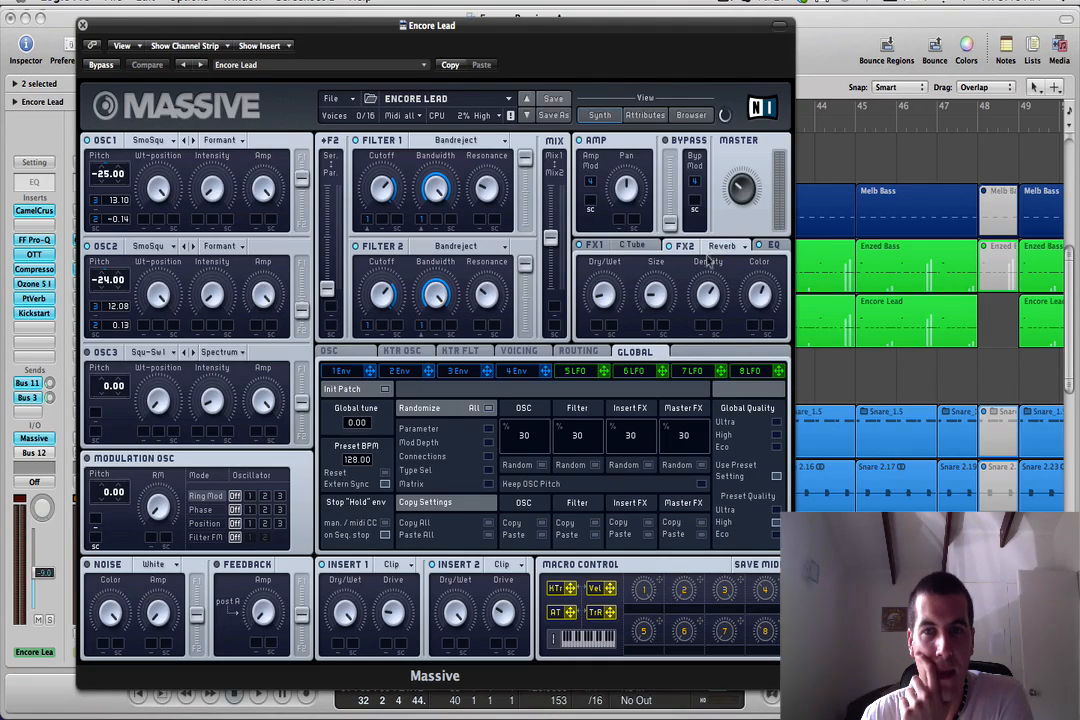
pyautogui.click(776, 247)
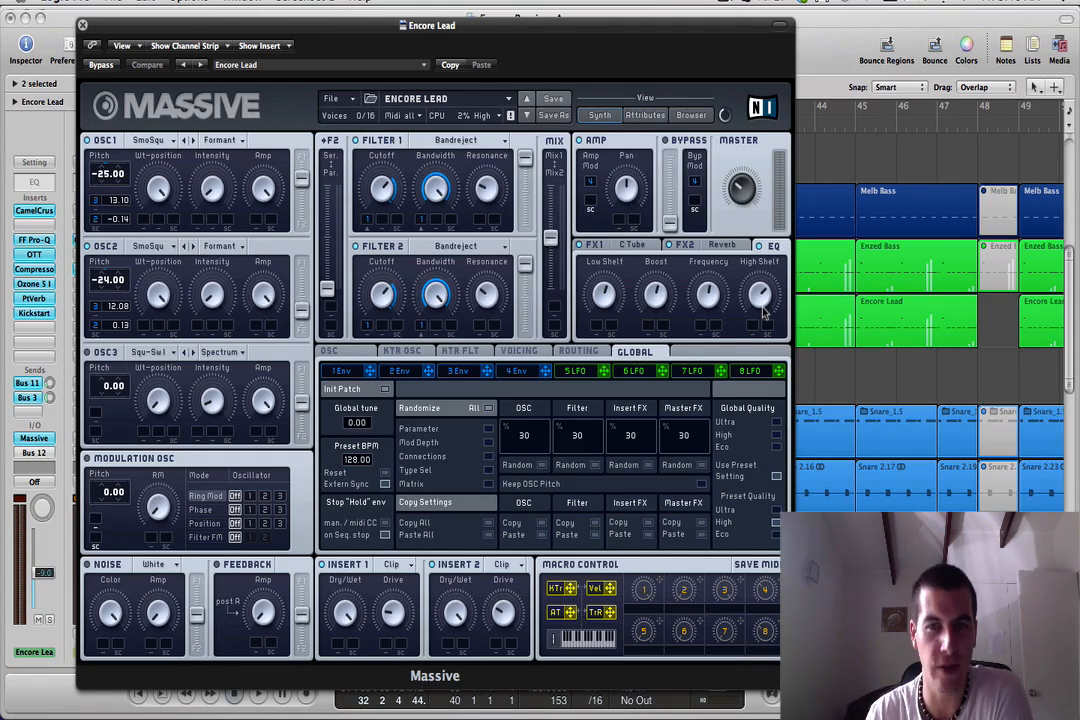
pyautogui.click(330, 351)
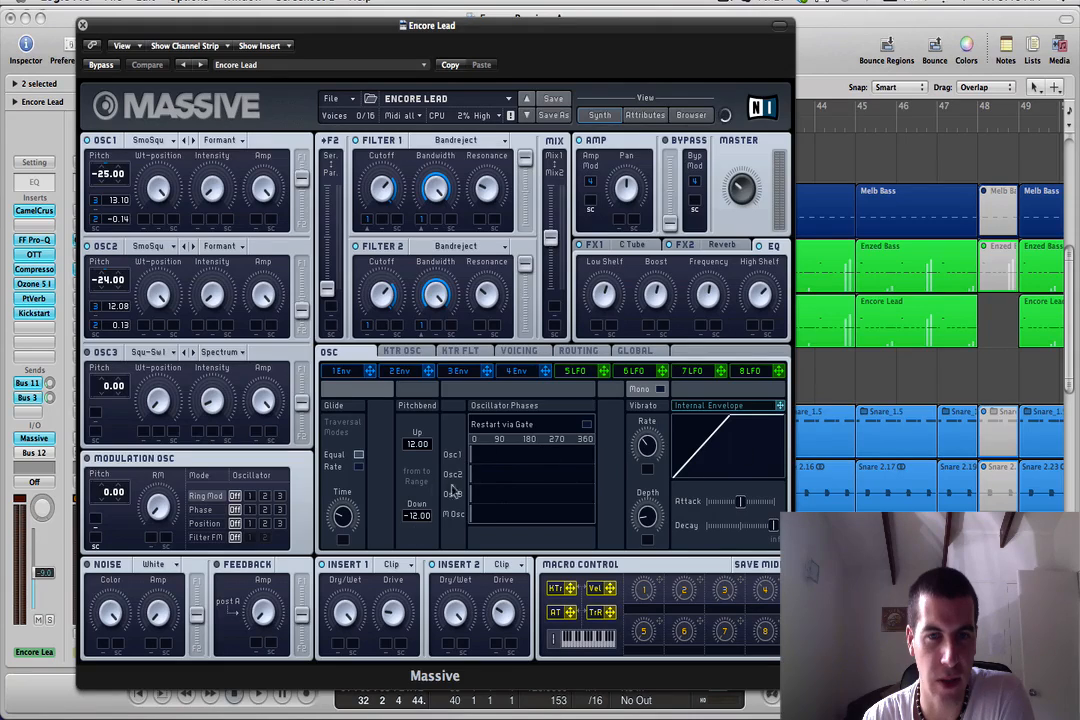
pyautogui.click(518, 351)
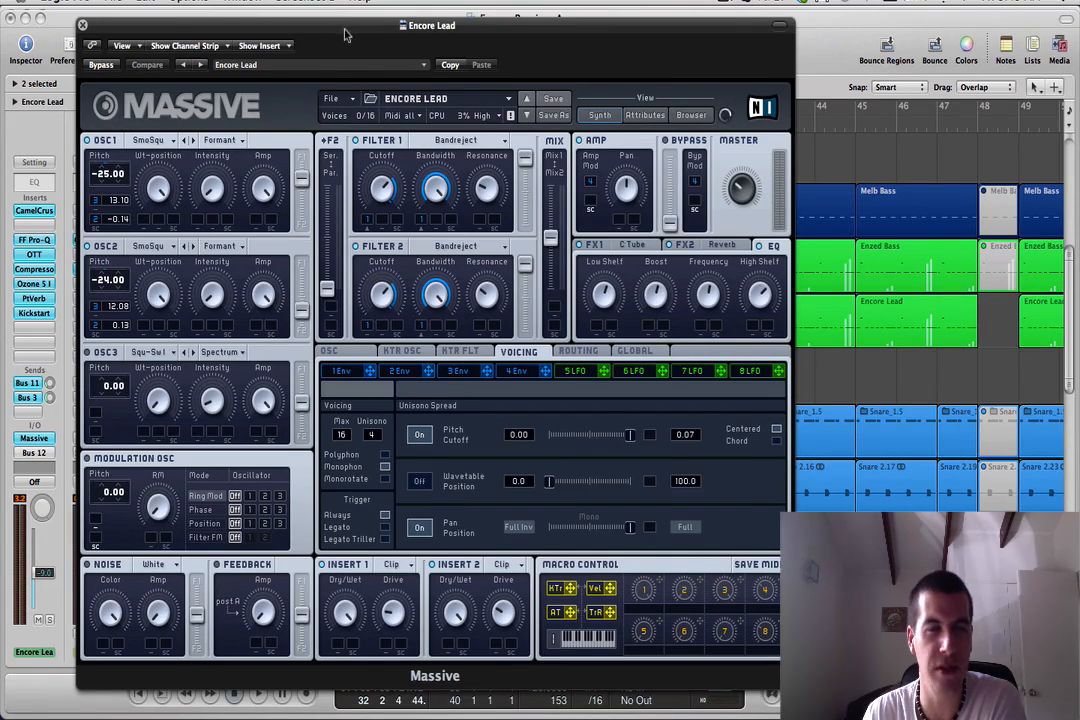
pyautogui.moveTo(345, 35); pyautogui.dragTo(369, 32)
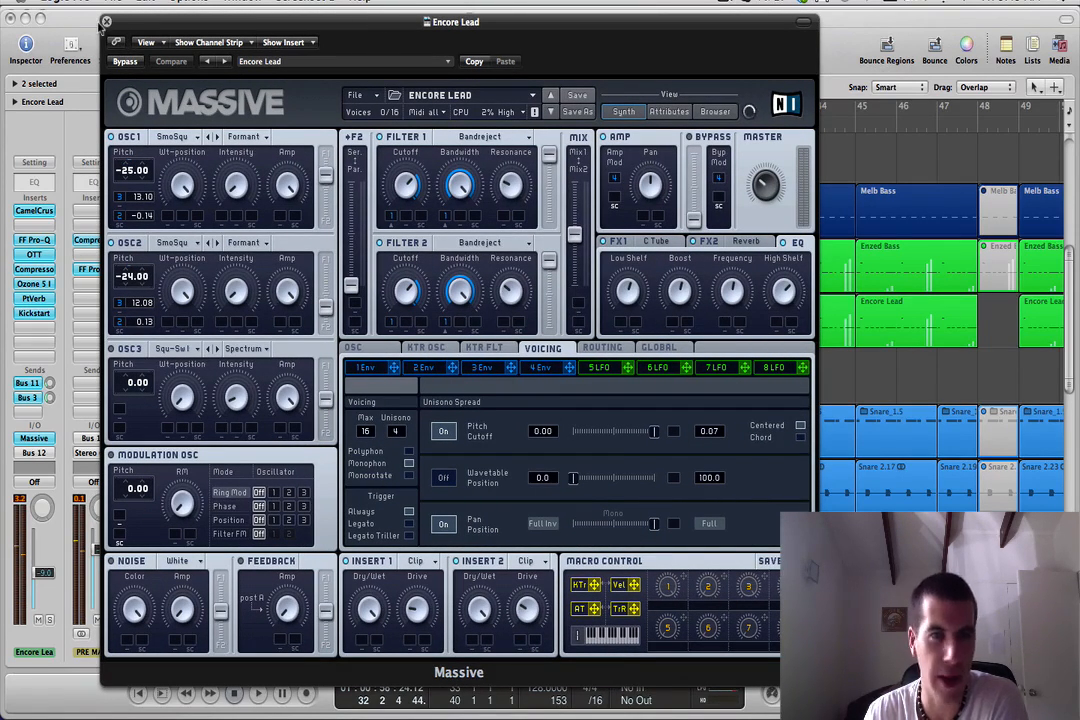
pyautogui.click(107, 21)
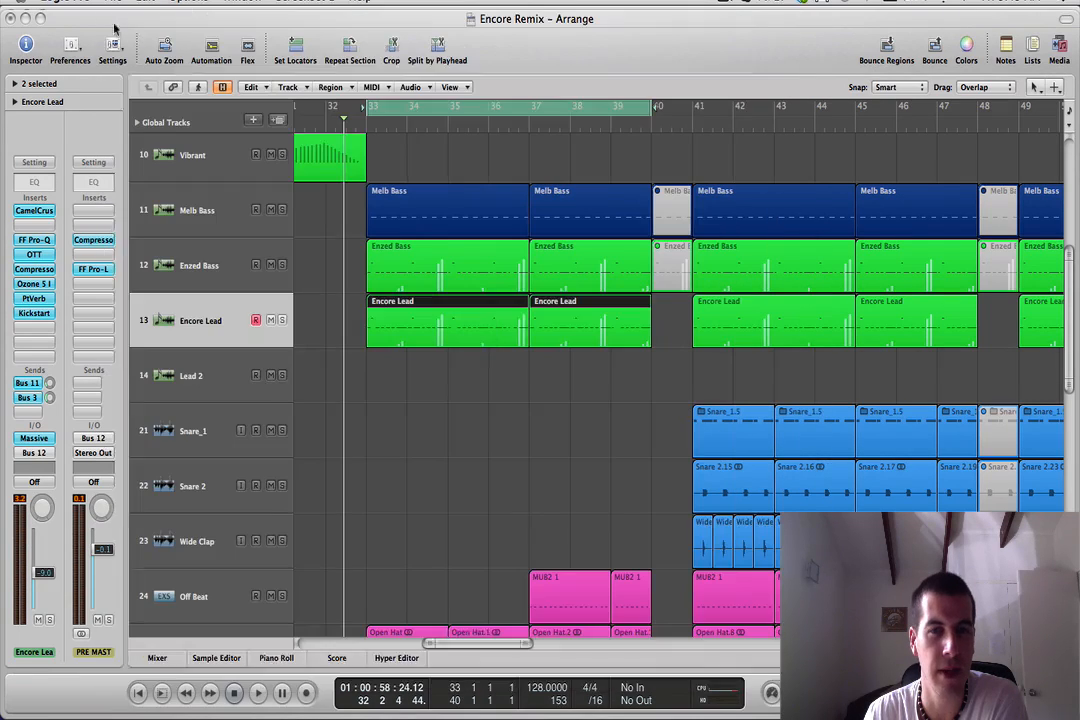
# Step: Compare the Encore Lead with CamelCrusher bypassed and active, then close the plug-in
pyautogui.click(33, 211)
pyautogui.moveTo(109, 51); pyautogui.dragTo(416, 97)
pyautogui.click(334, 137)
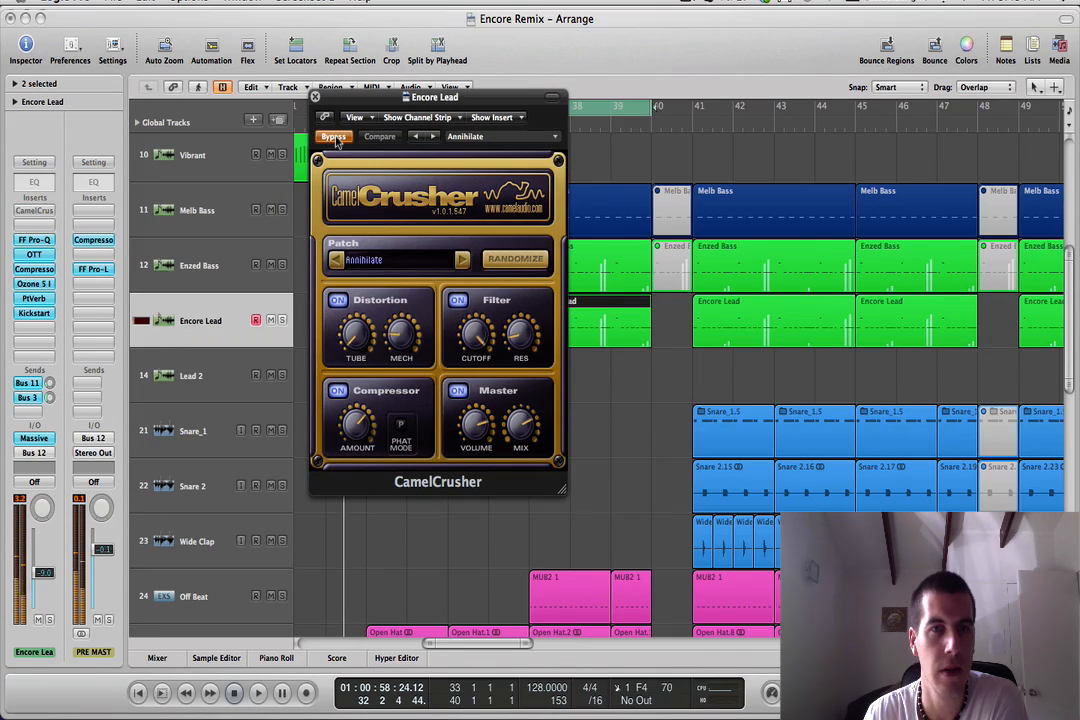
pyautogui.click(334, 137)
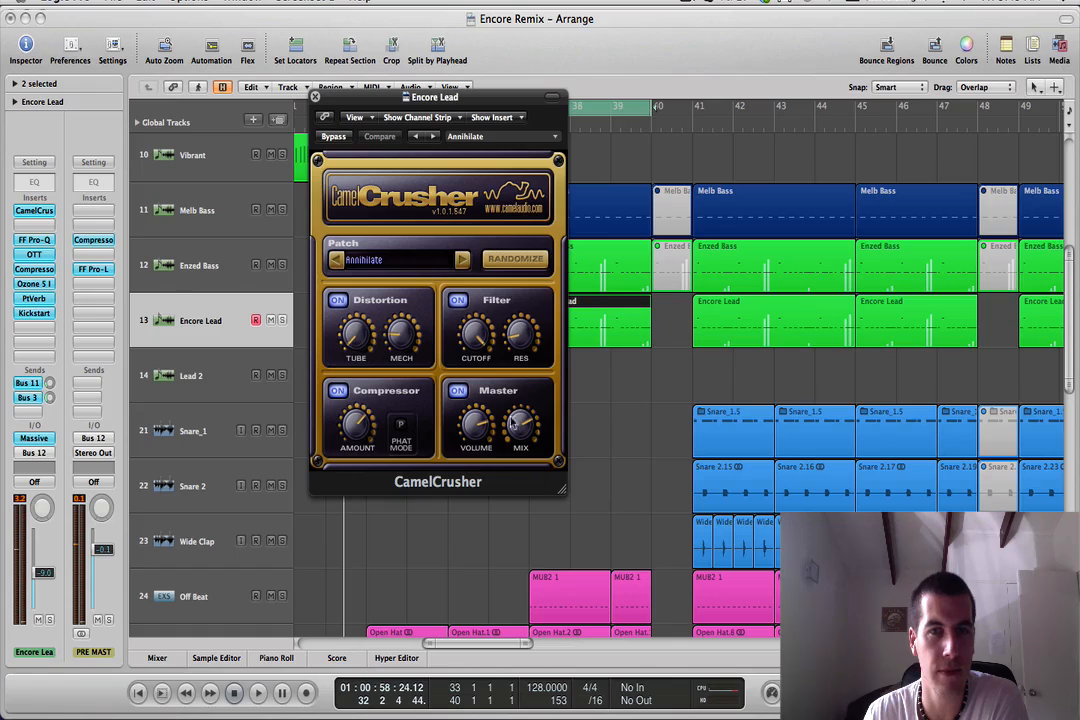
pyautogui.click(313, 94)
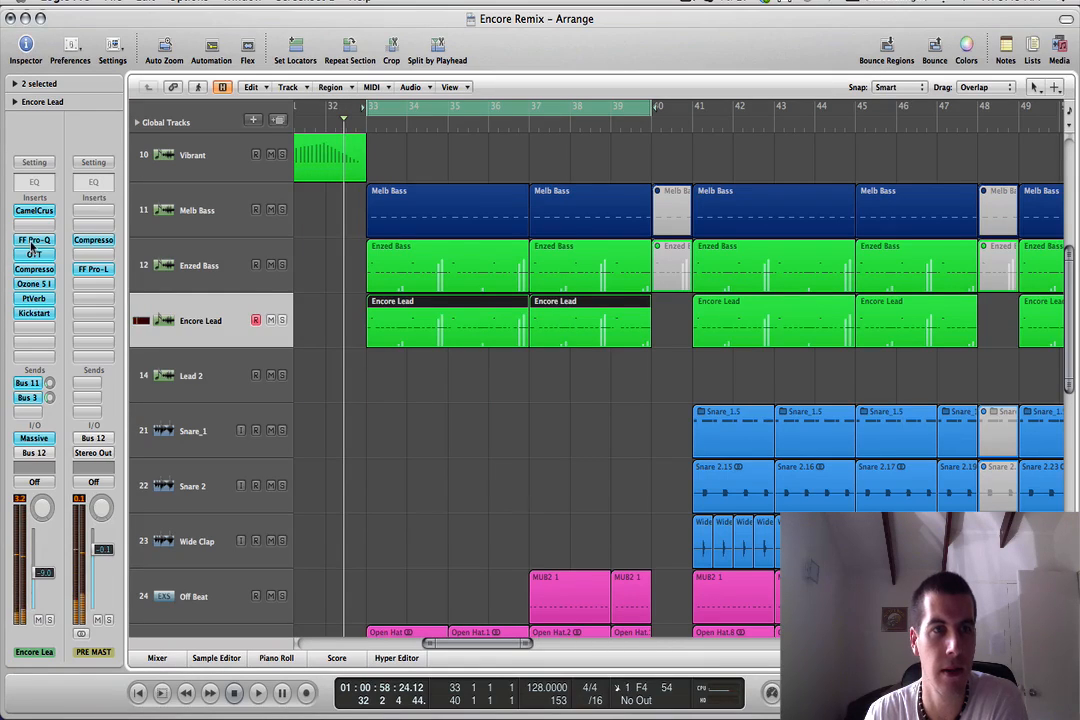
# Step: Inspect the EQ curve of the FabFilter Pro-Q on the Encore Lead, then close it
pyautogui.click(33, 241)
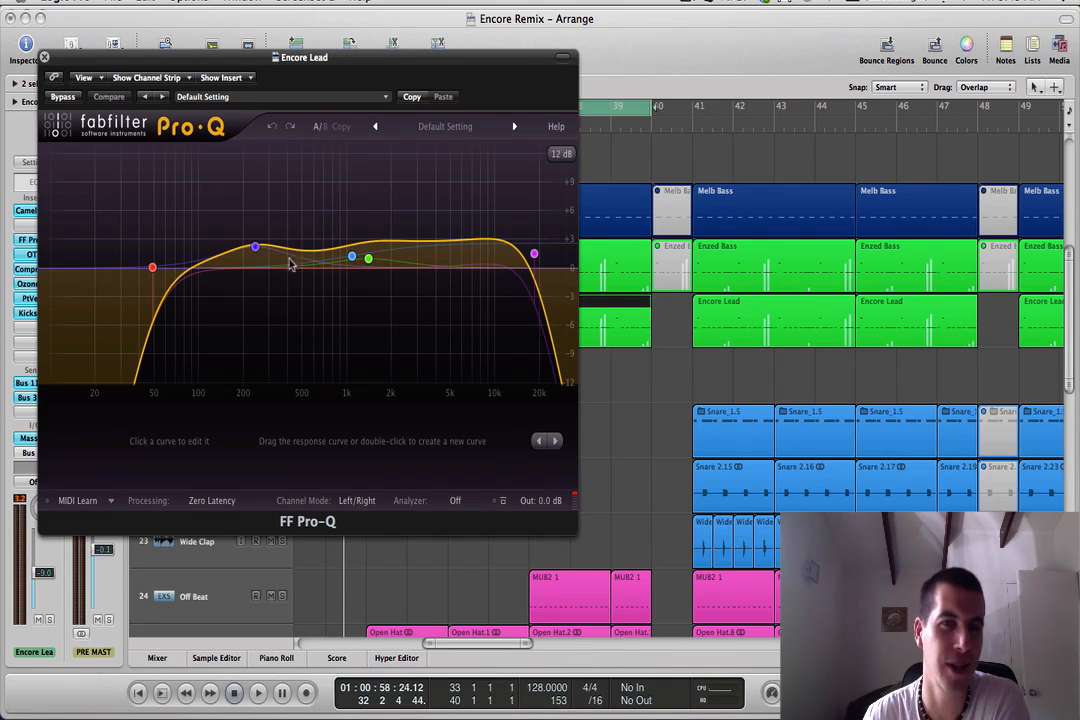
pyautogui.moveTo(72, 60); pyautogui.dragTo(128, 80)
pyautogui.click(99, 76)
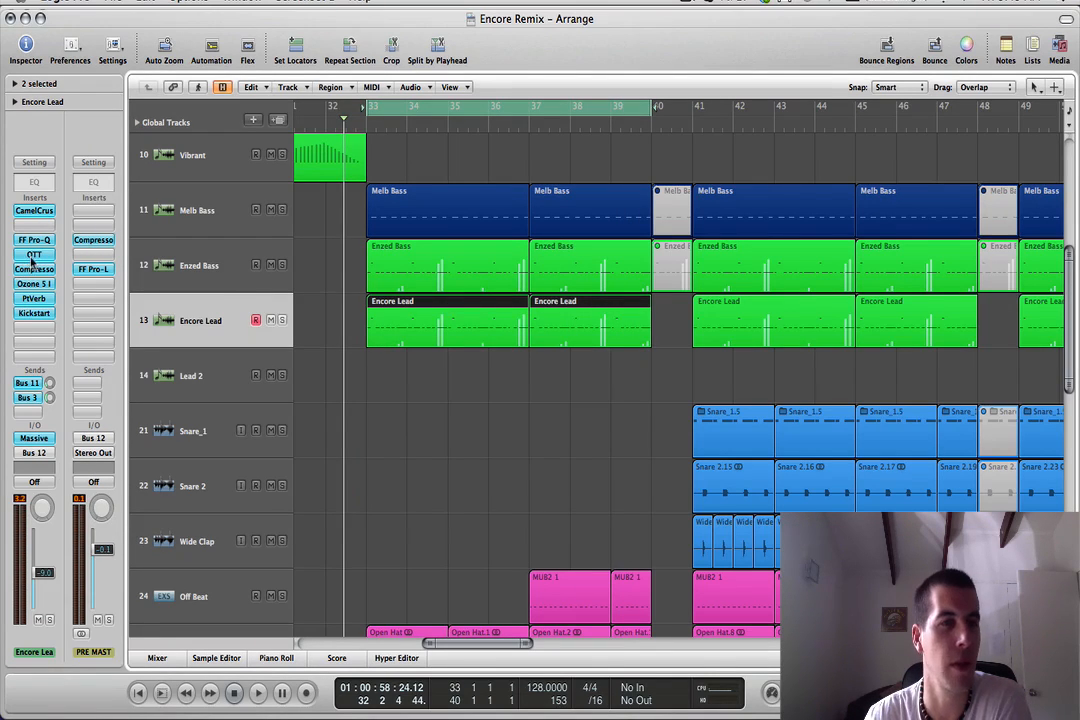
# Step: Compare the Encore Lead with OTT bypassed and active, then close the plug-in
pyautogui.click(32, 256)
pyautogui.moveTo(111, 57); pyautogui.dragTo(370, 110)
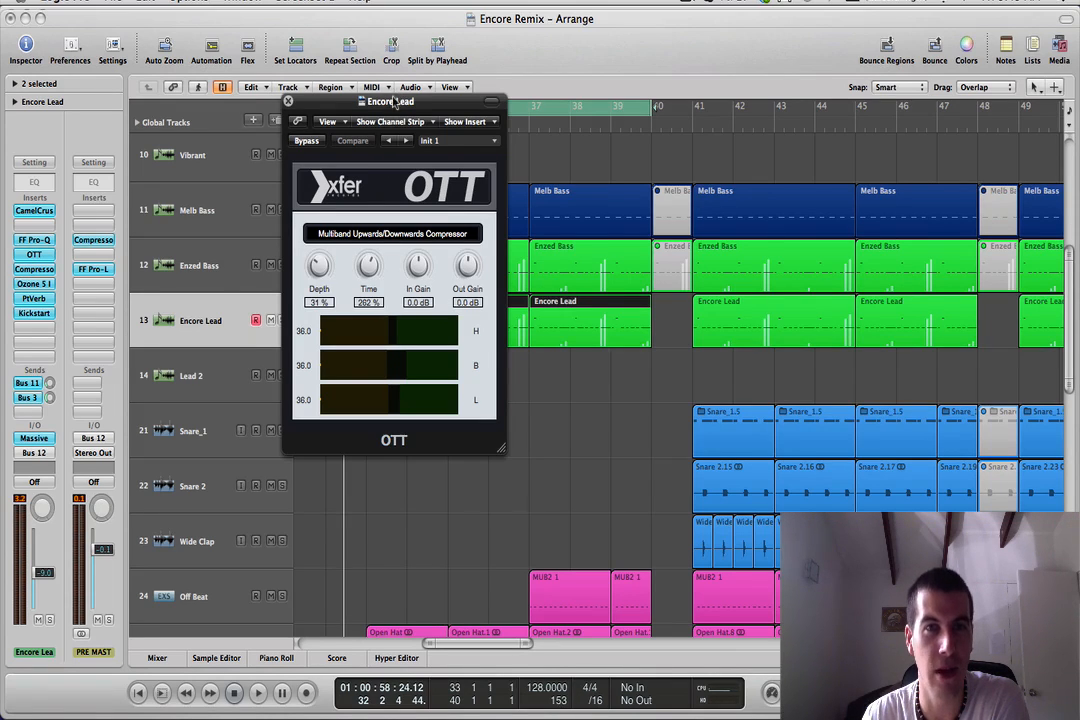
pyautogui.moveTo(395, 103); pyautogui.dragTo(409, 97)
pyautogui.click(319, 135)
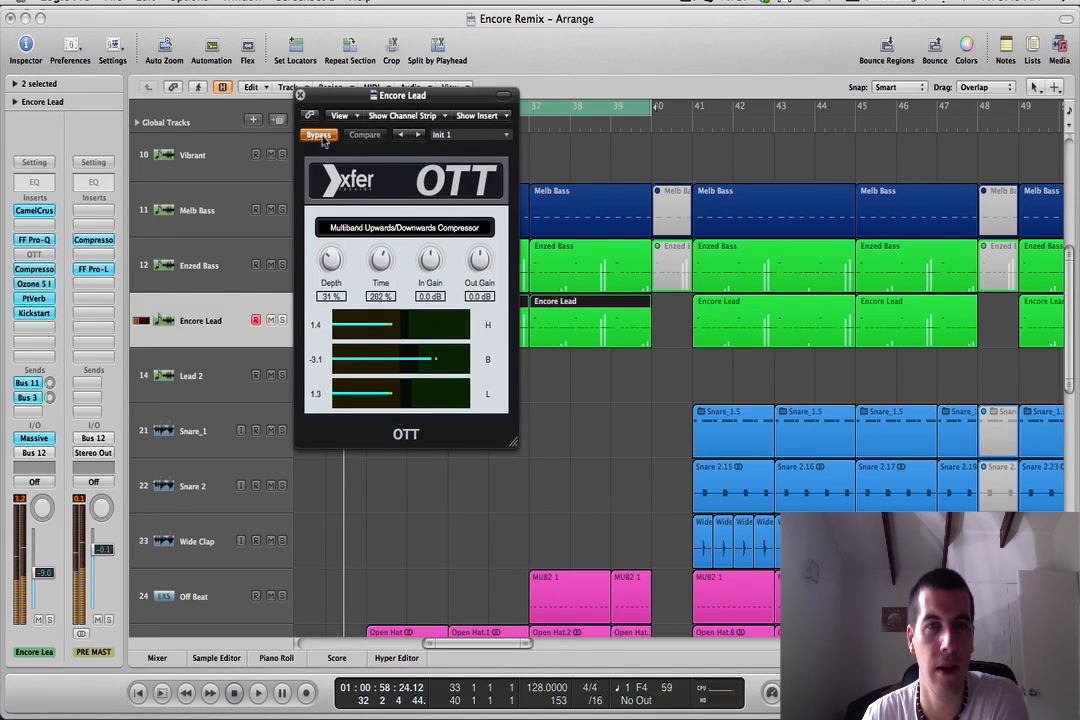
pyautogui.click(319, 135)
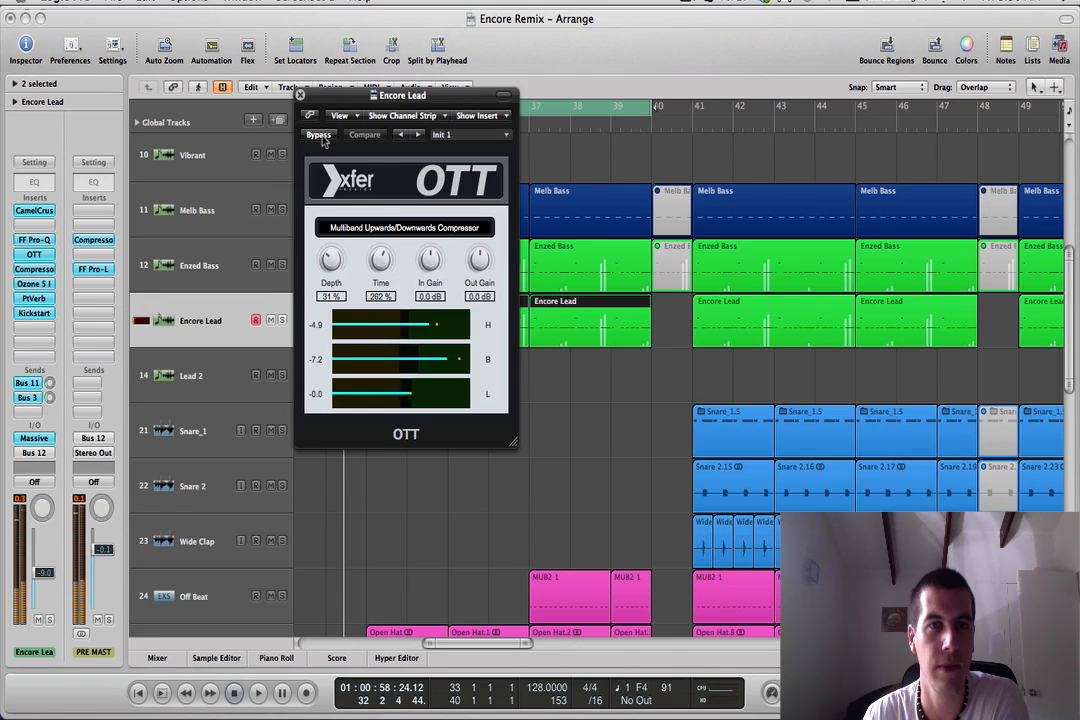
pyautogui.click(299, 95)
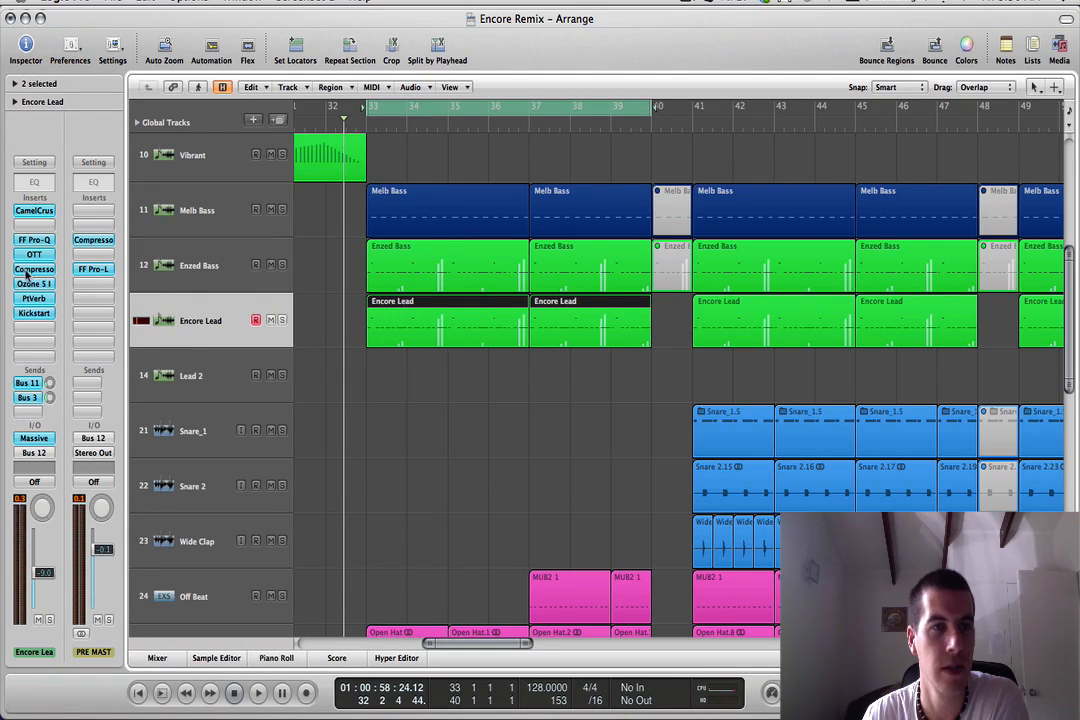
# Step: Inspect the Encore Lead's side-chained Compressor, and compare the sound with the Ozone 5 Imager bypassed and active
pyautogui.click(32, 270)
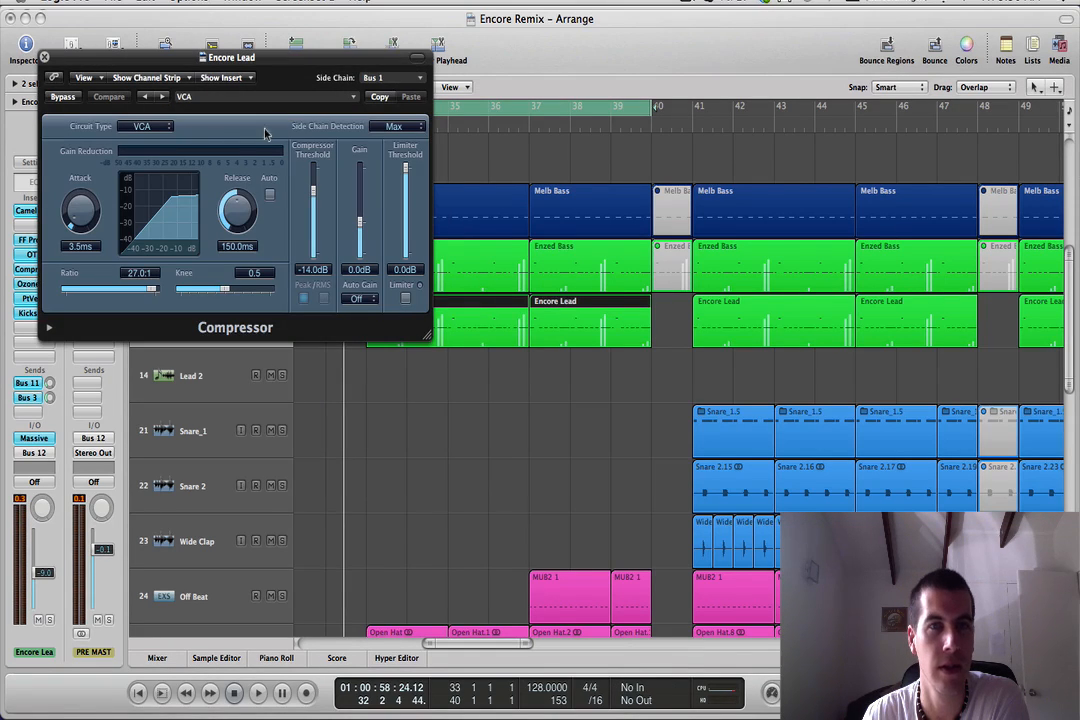
pyautogui.click(45, 58)
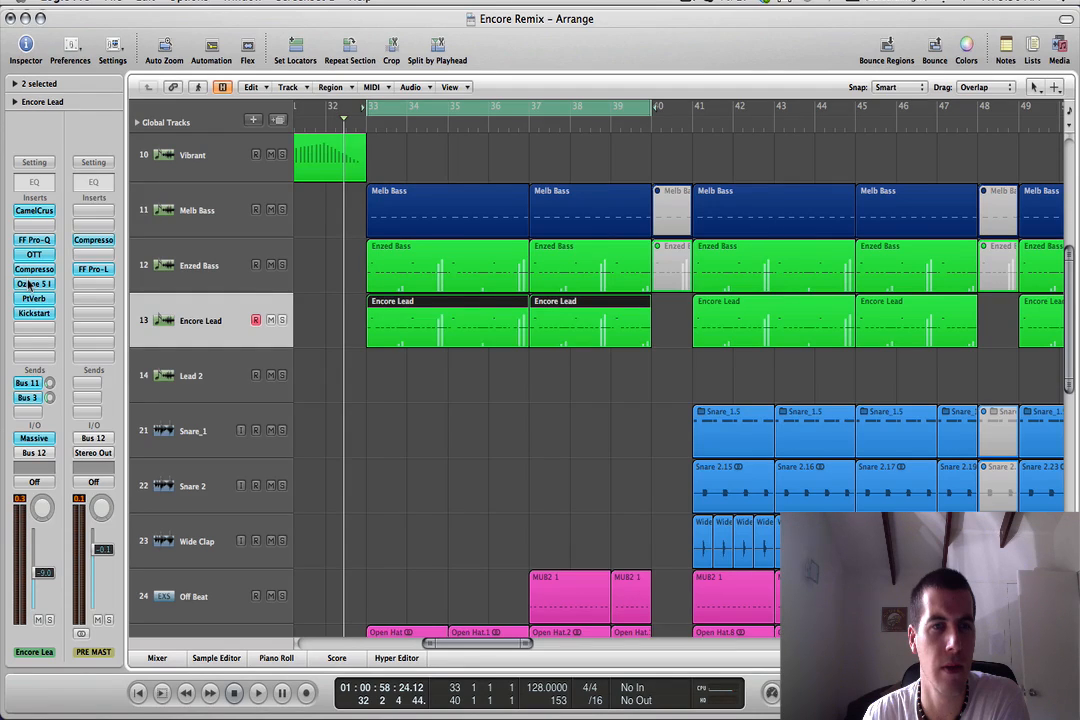
pyautogui.click(30, 284)
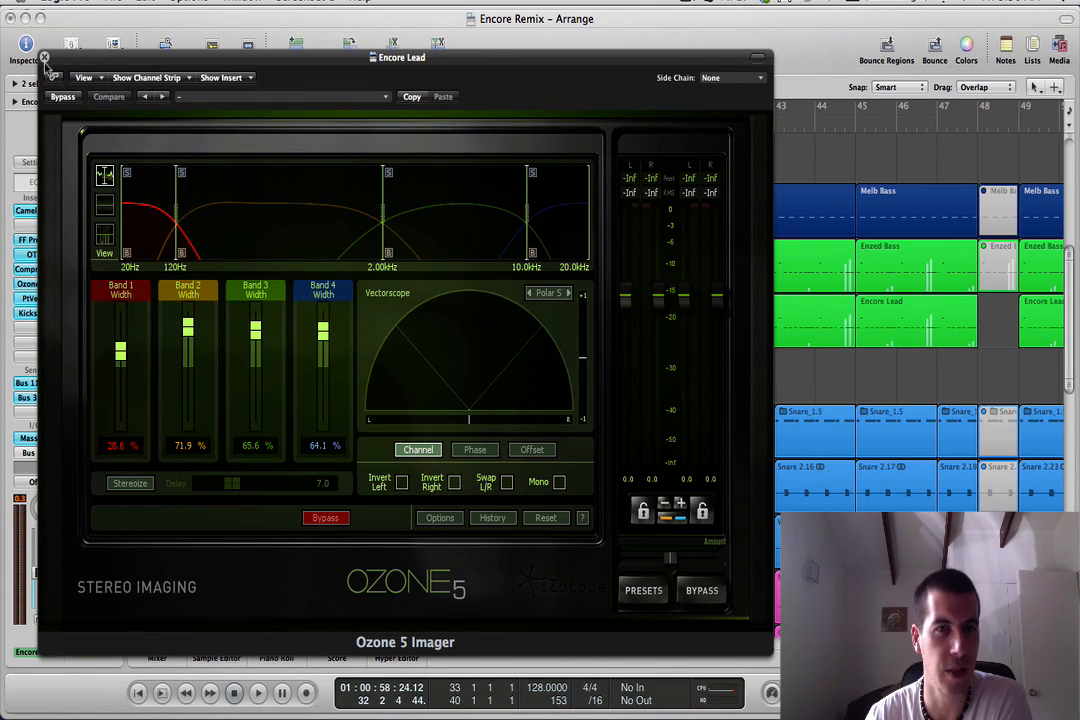
pyautogui.click(62, 97)
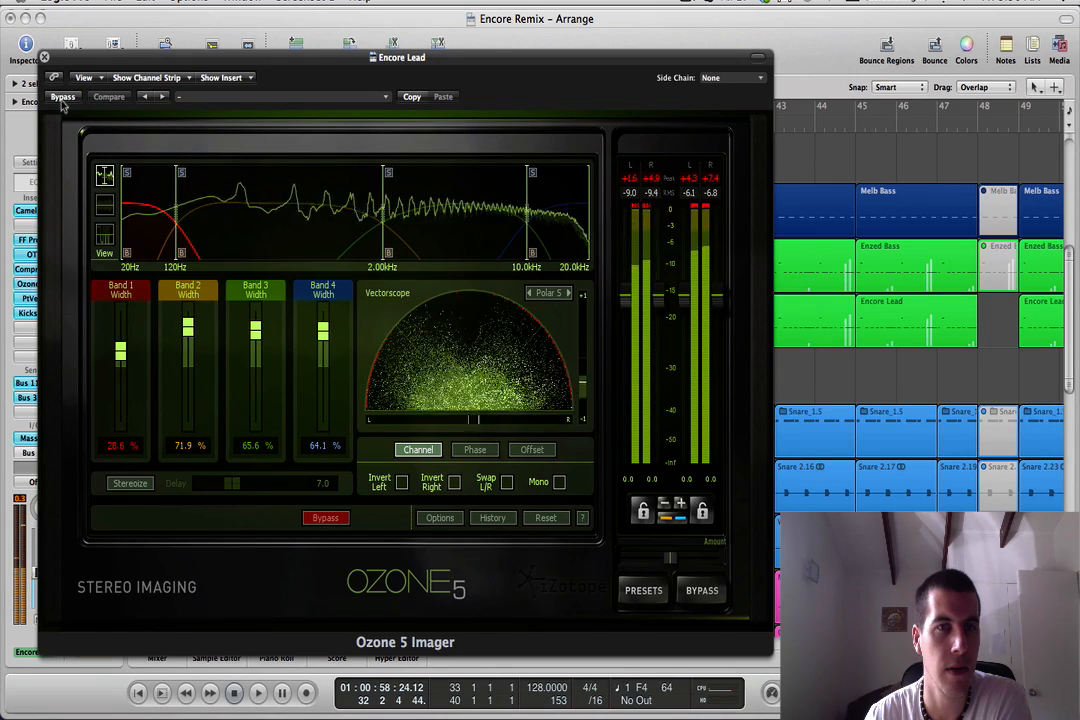
pyautogui.click(62, 97)
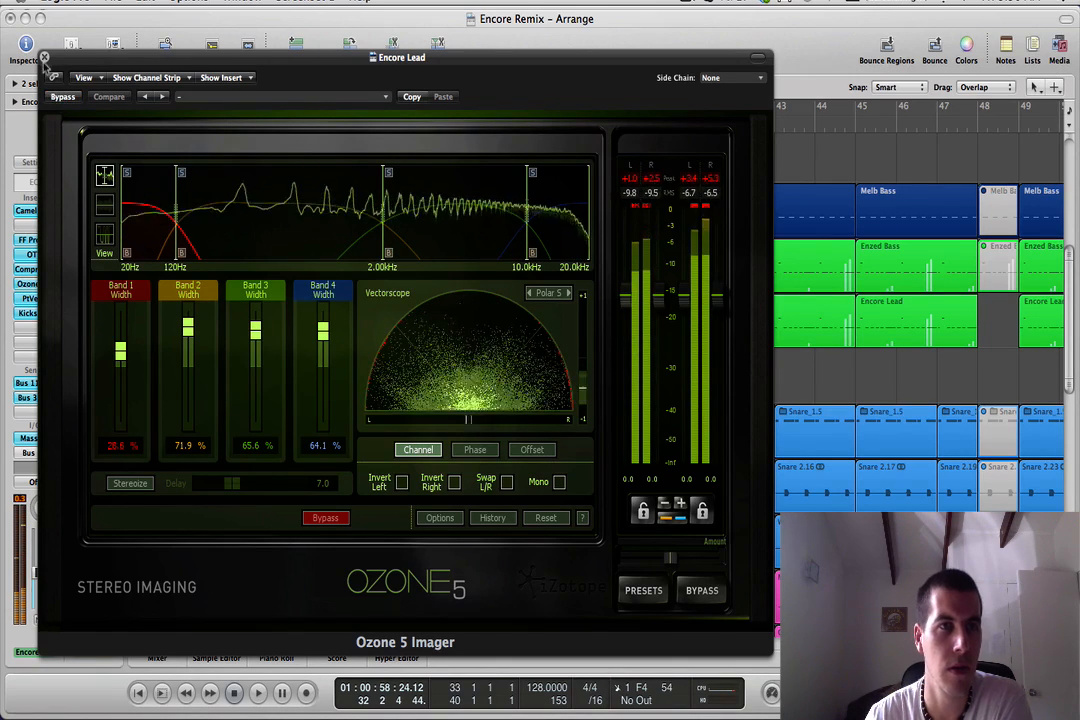
pyautogui.click(45, 58)
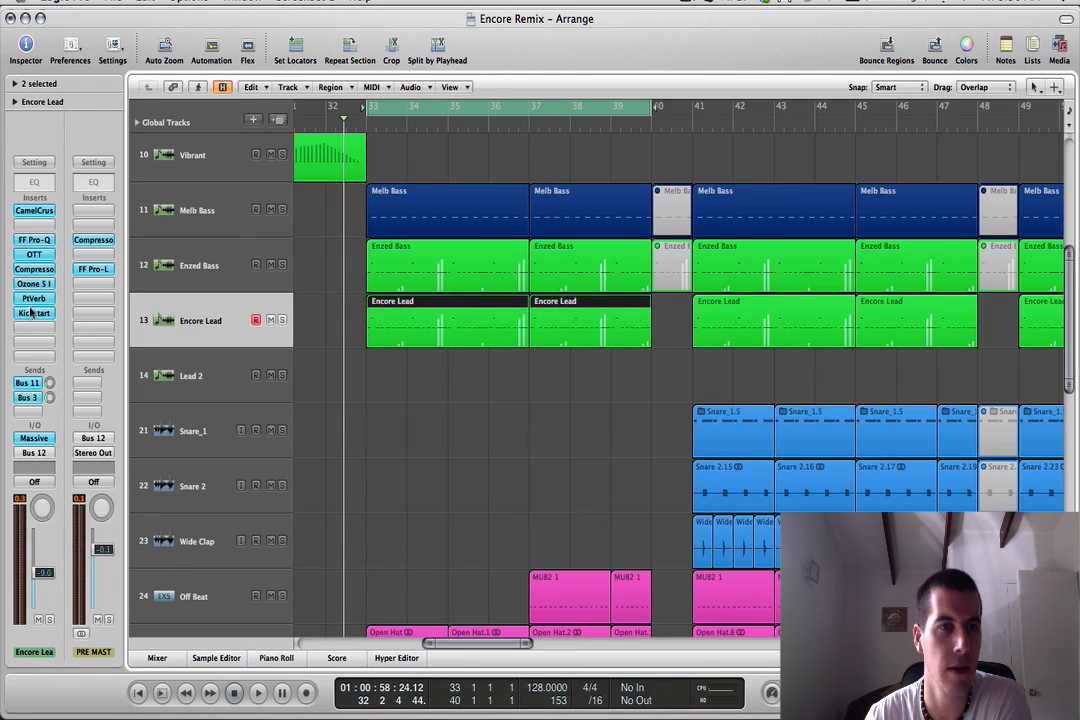
# Step: Inspect the PlatinumVerb reverb settings on the Encore Lead, then close the plug-in
pyautogui.click(33, 299)
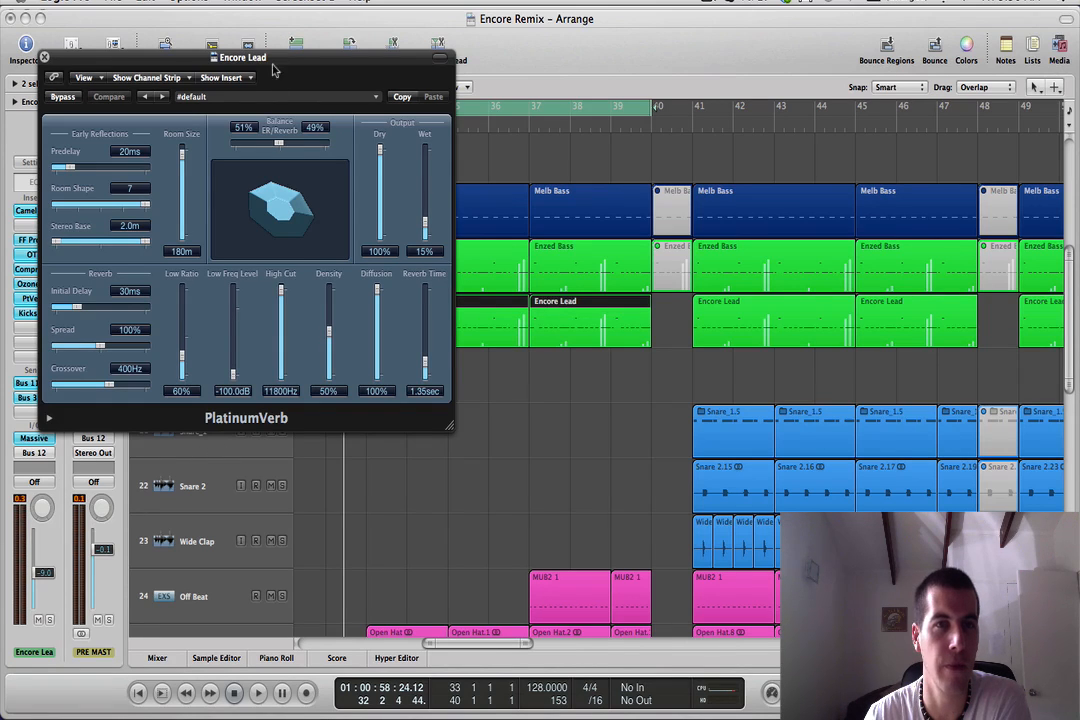
pyautogui.moveTo(232, 57); pyautogui.dragTo(455, 93)
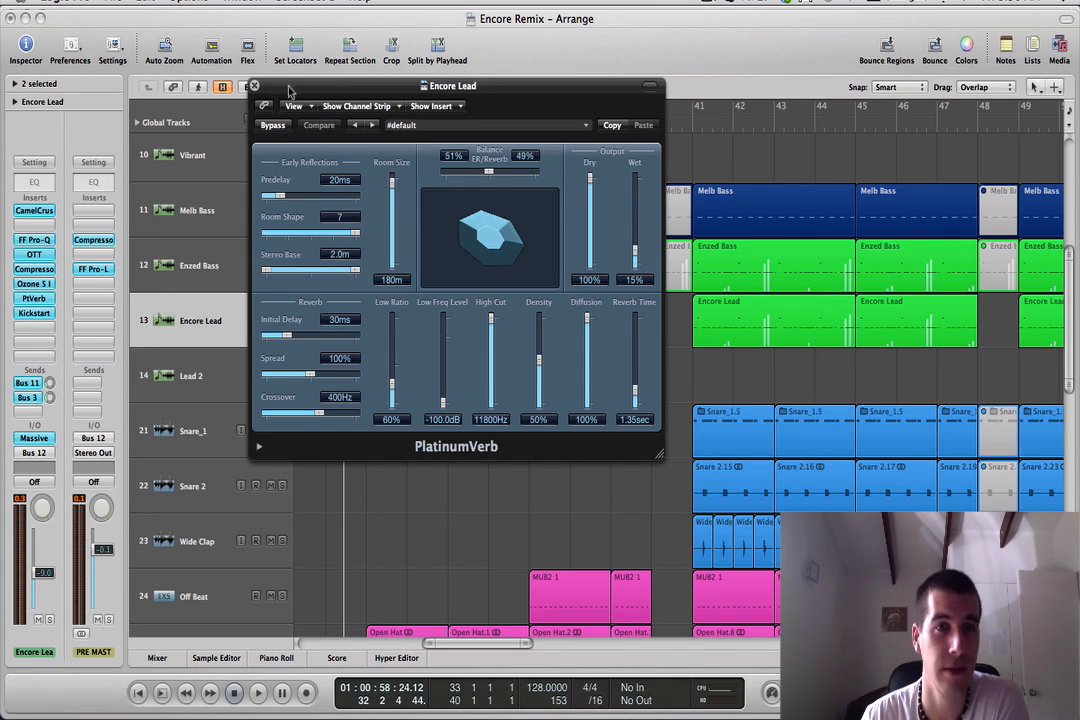
pyautogui.moveTo(289, 90); pyautogui.dragTo(345, 183)
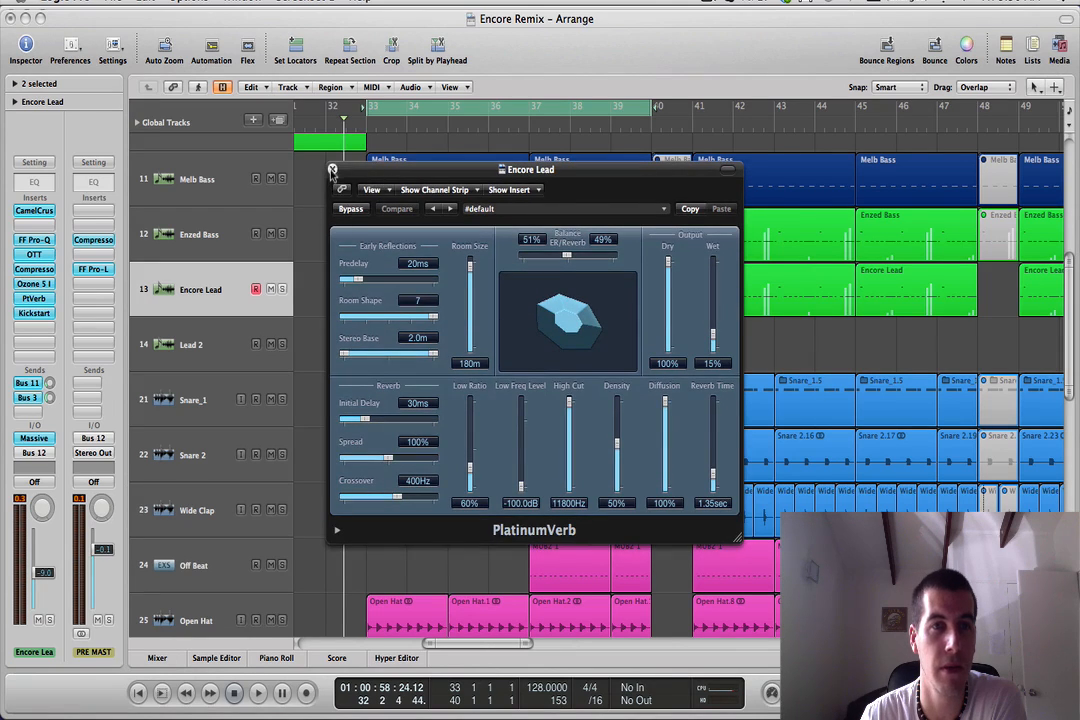
pyautogui.click(332, 170)
# Step: Inspect the Kickstart volume curve and mix setting on the Encore Lead, then close the plug-in
pyautogui.click(34, 313)
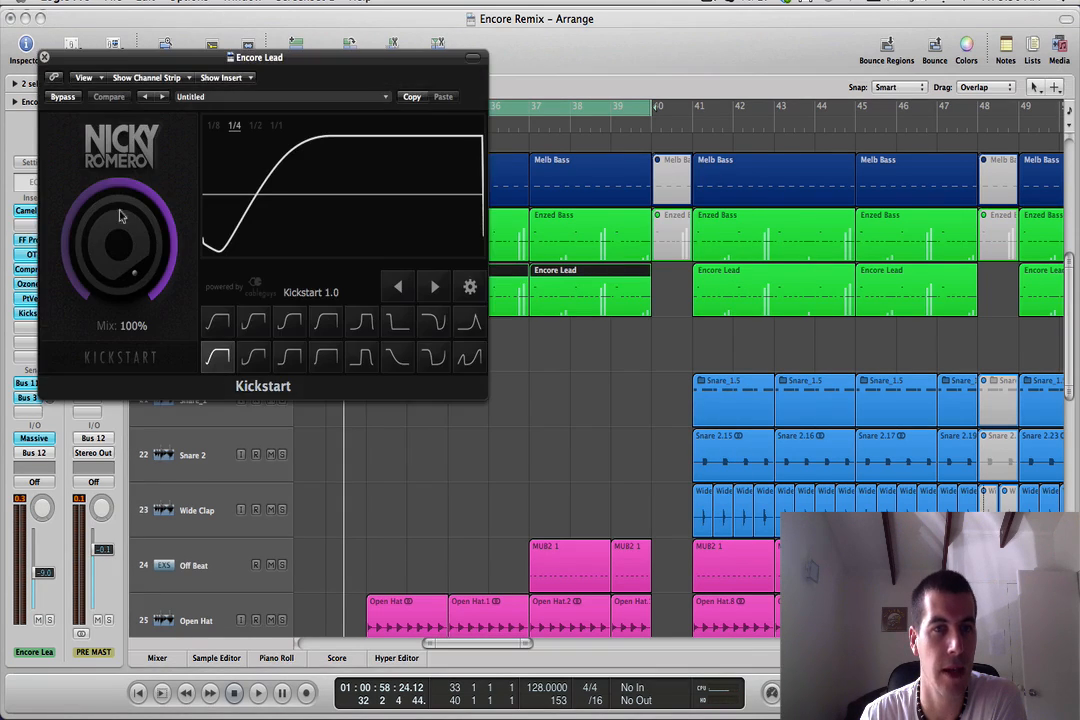
pyautogui.moveTo(85, 20); pyautogui.dragTo(85, 65)
pyautogui.click(44, 58)
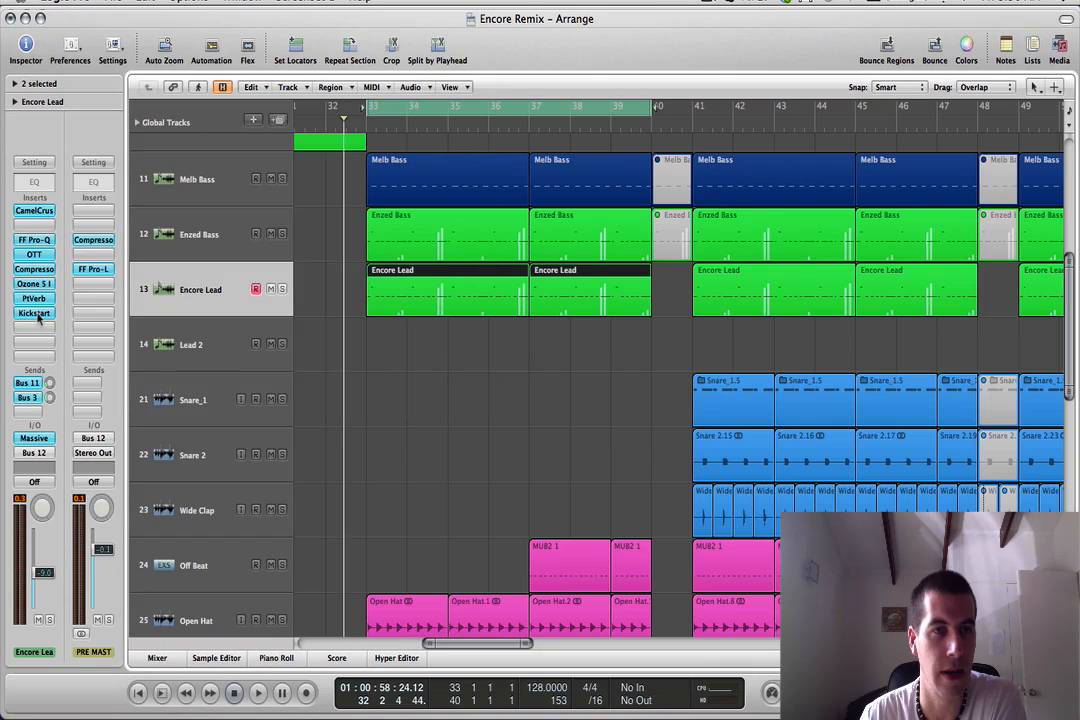
# Step: Examine the Encore Lead's Bus 11 and Bus 3 send channels, and compare its channel strip with that of the Enzed Bass
pyautogui.click(30, 383)
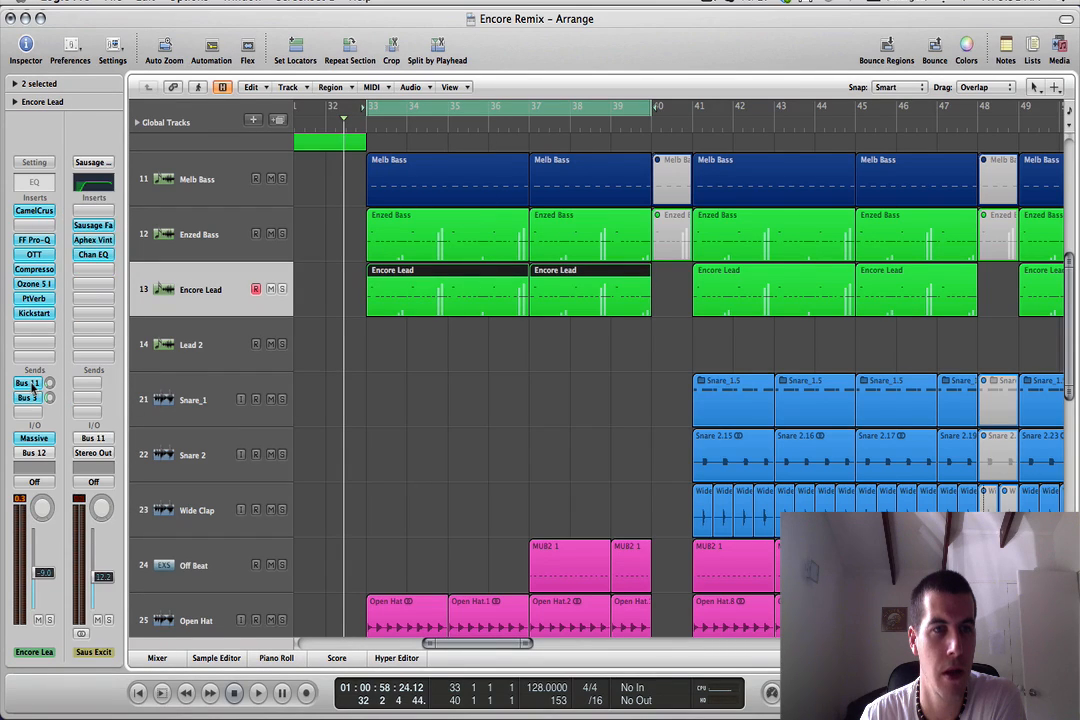
pyautogui.click(29, 398)
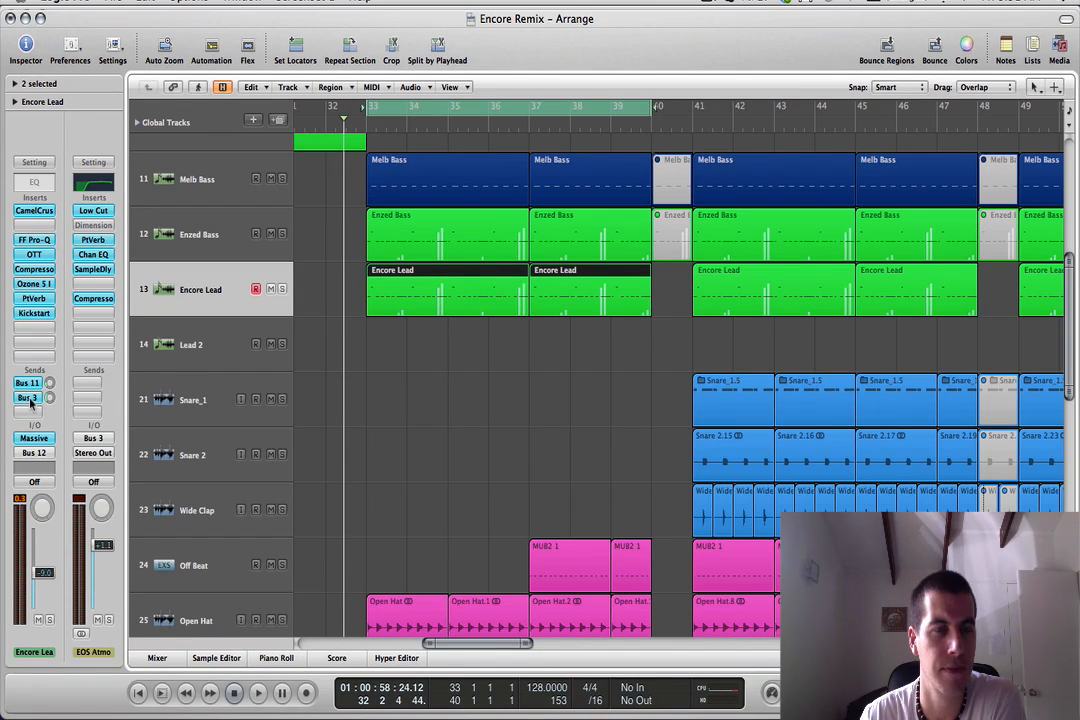
pyautogui.click(192, 234)
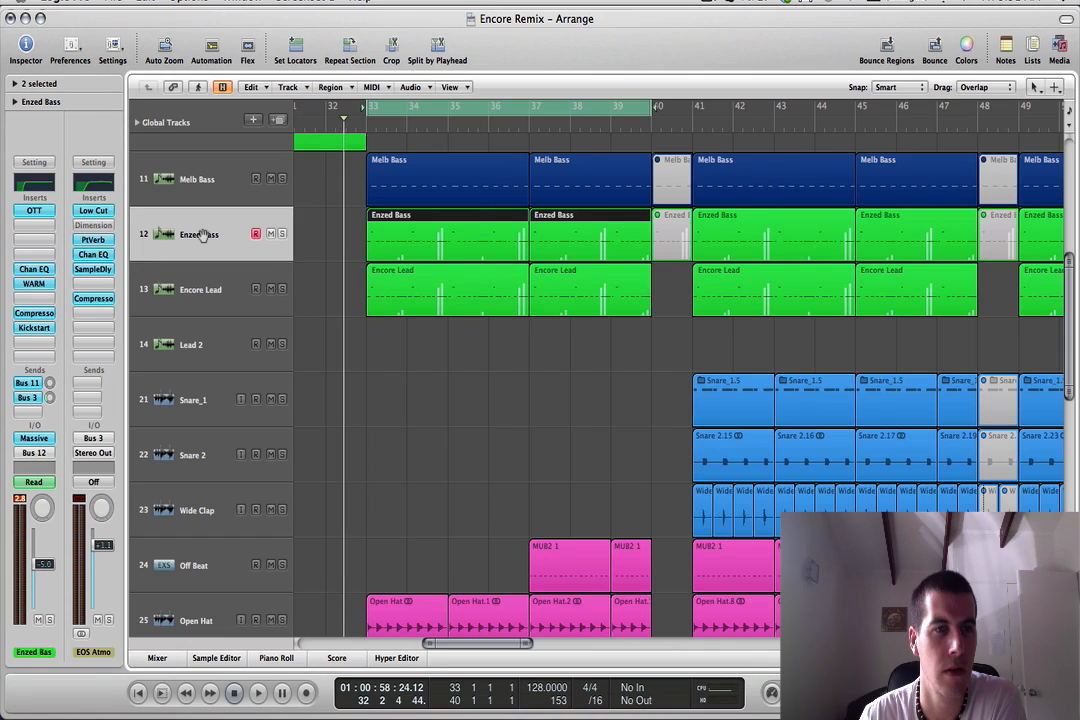
pyautogui.click(175, 300)
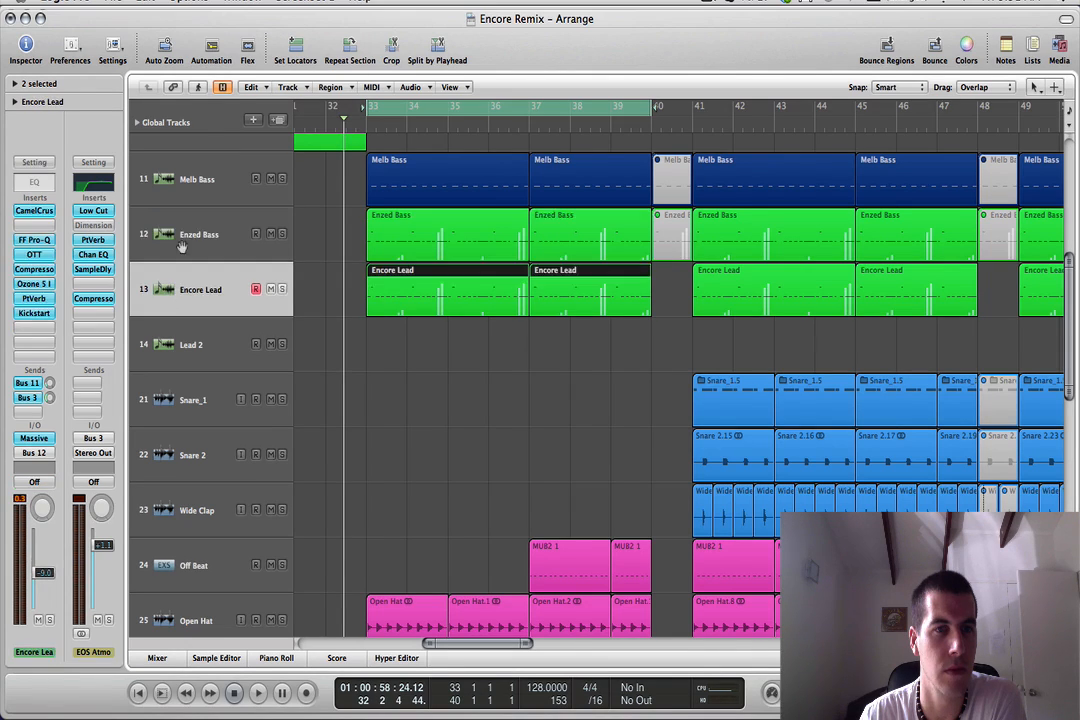
pyautogui.click(160, 234)
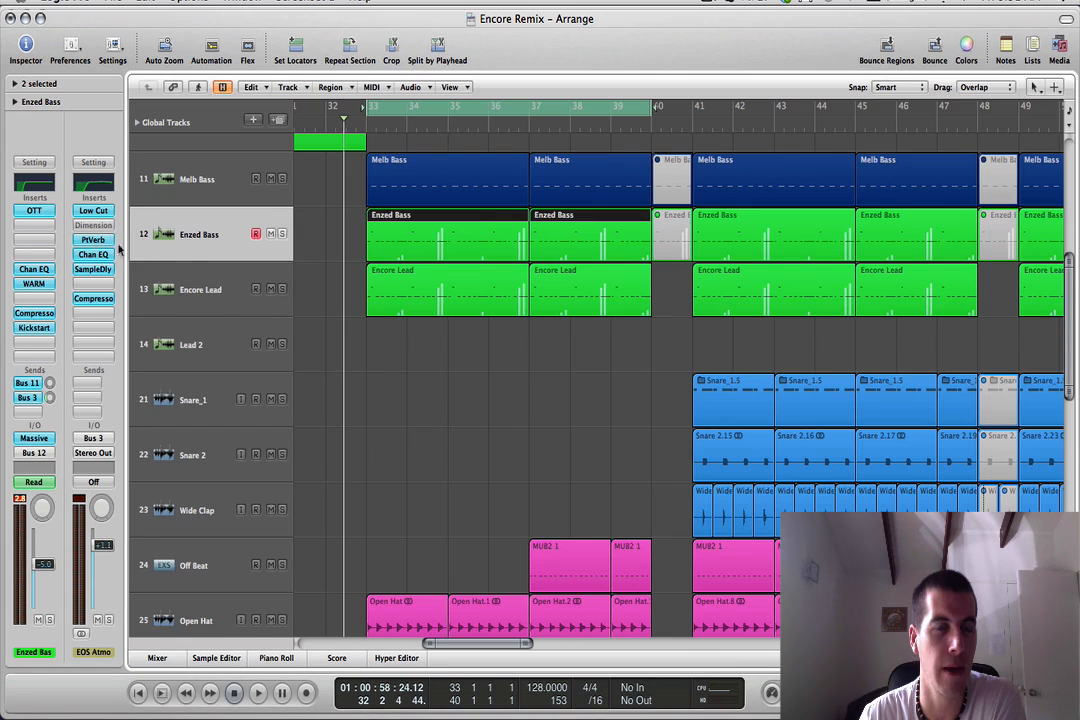
pyautogui.click(195, 289)
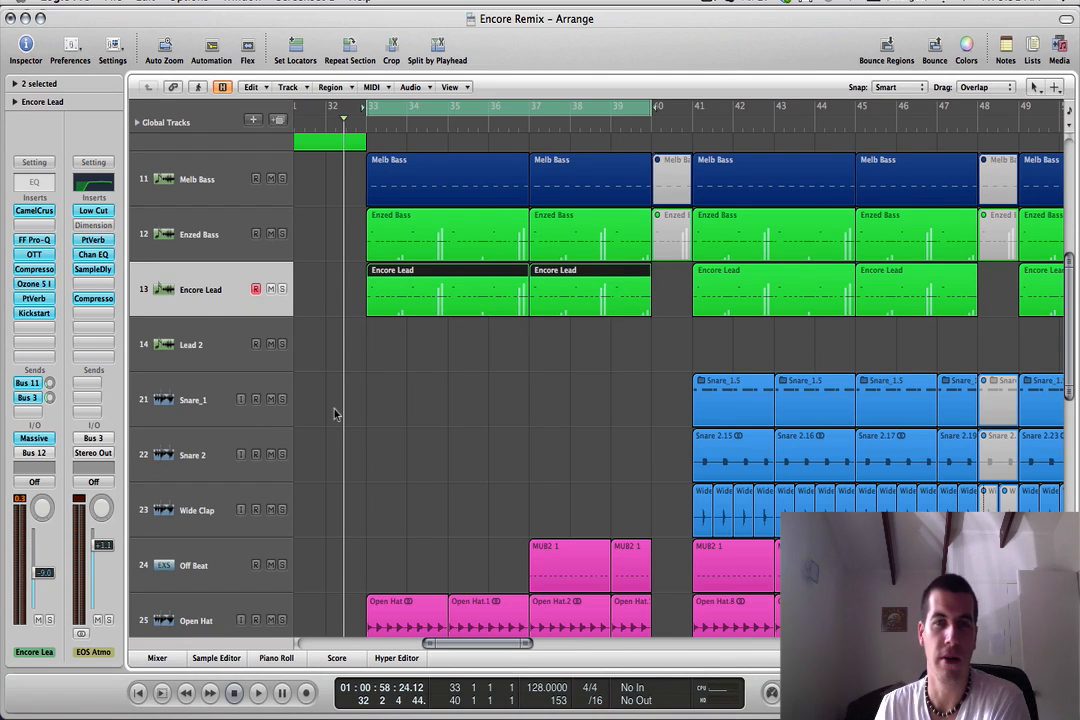
# Step: Solo the Enzed Bass and Encore Lead tracks, auditioning their sounds with live MIDI notes
pyautogui.click(281, 233)
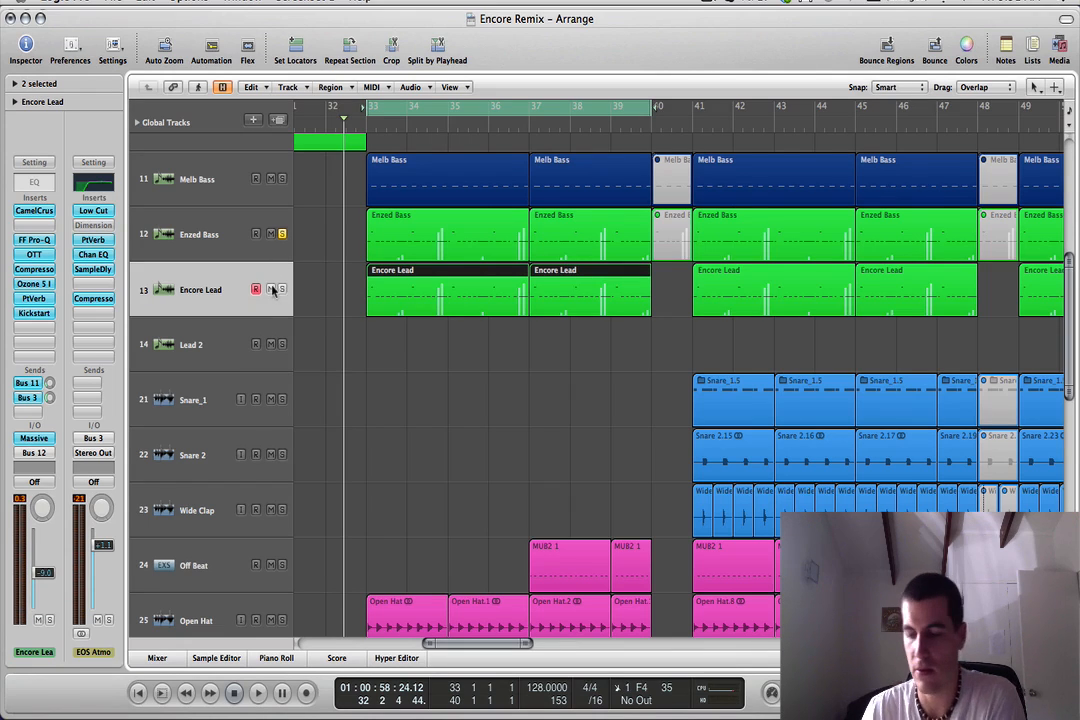
pyautogui.click(246, 252)
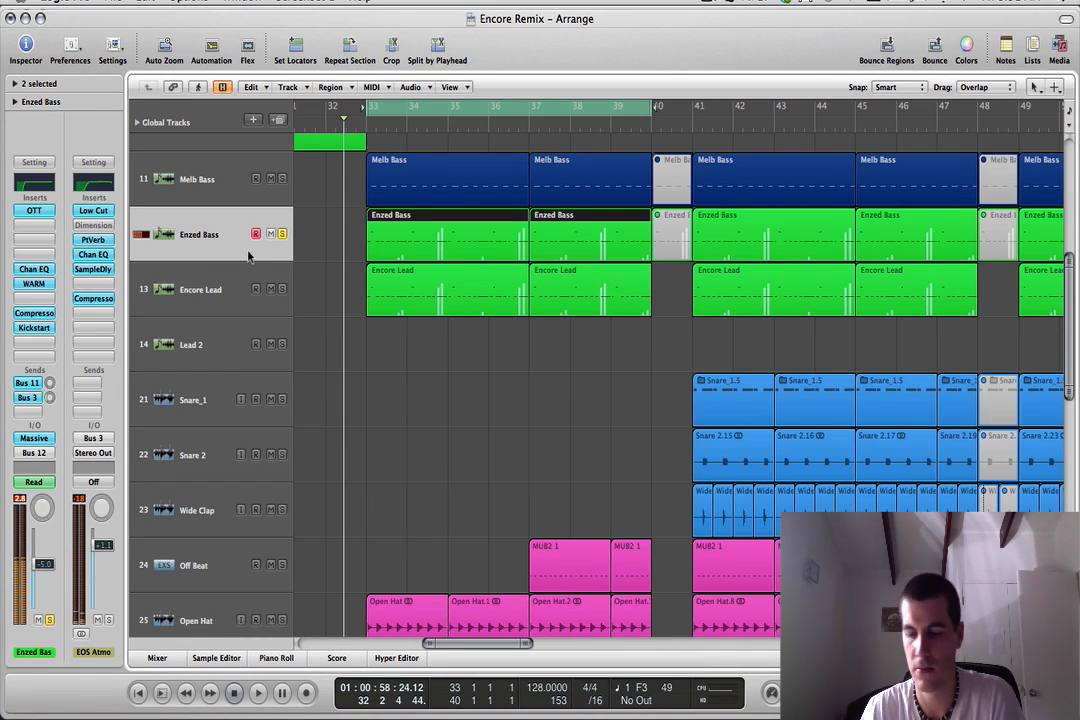
pyautogui.click(252, 285)
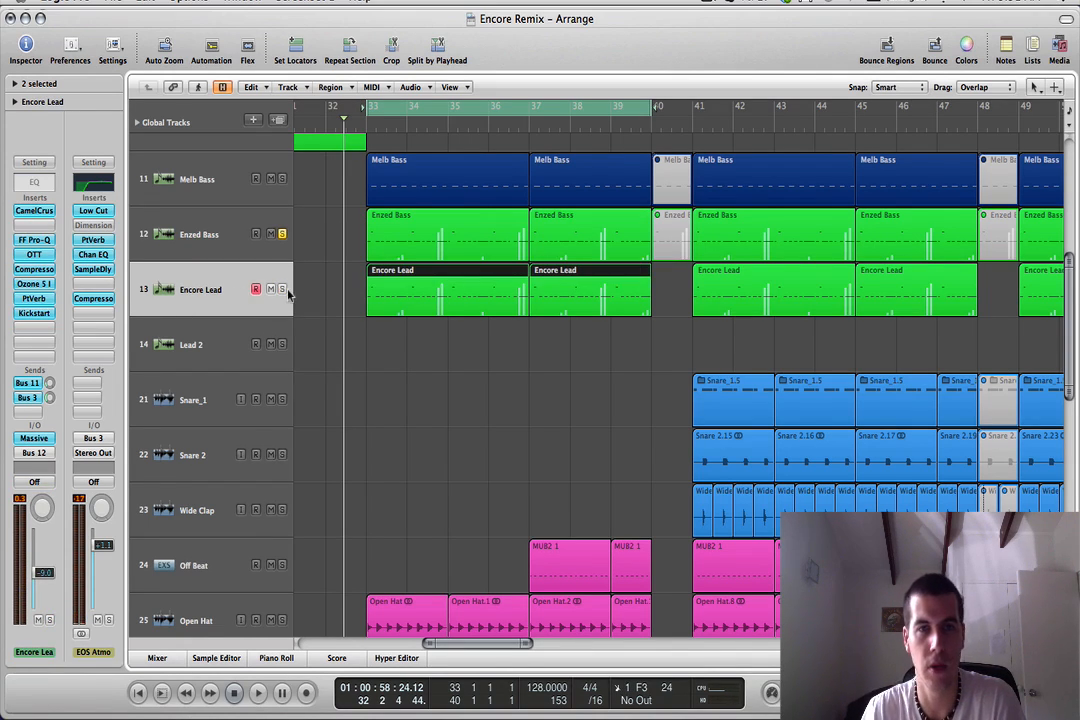
pyautogui.click(281, 289)
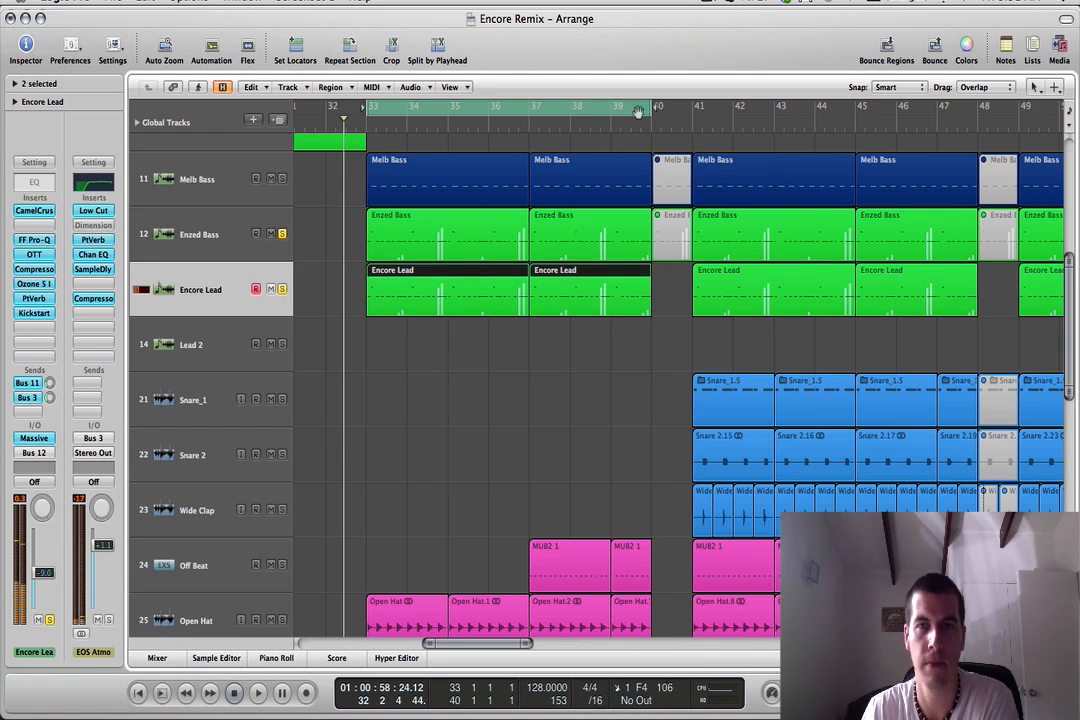
# Step: Move the cycle range to 41–48 and play the soloed Enzed Bass and Encore Lead together before clearing their solos
pyautogui.moveTo(545, 106); pyautogui.dragTo(893, 106)
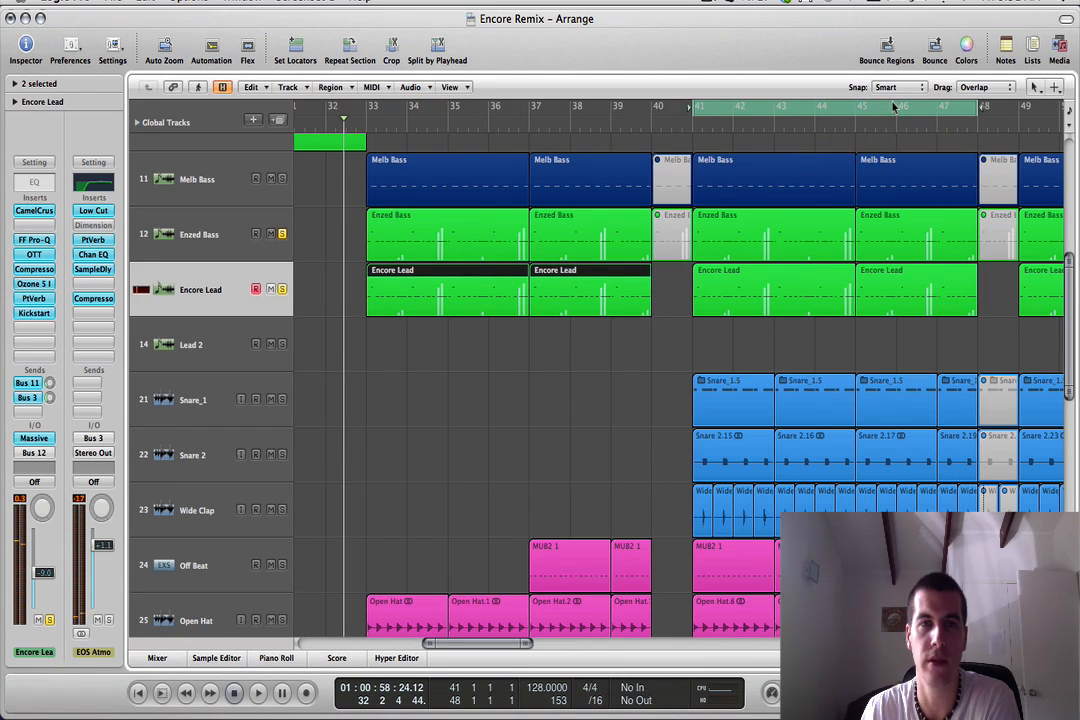
pyautogui.press('space')
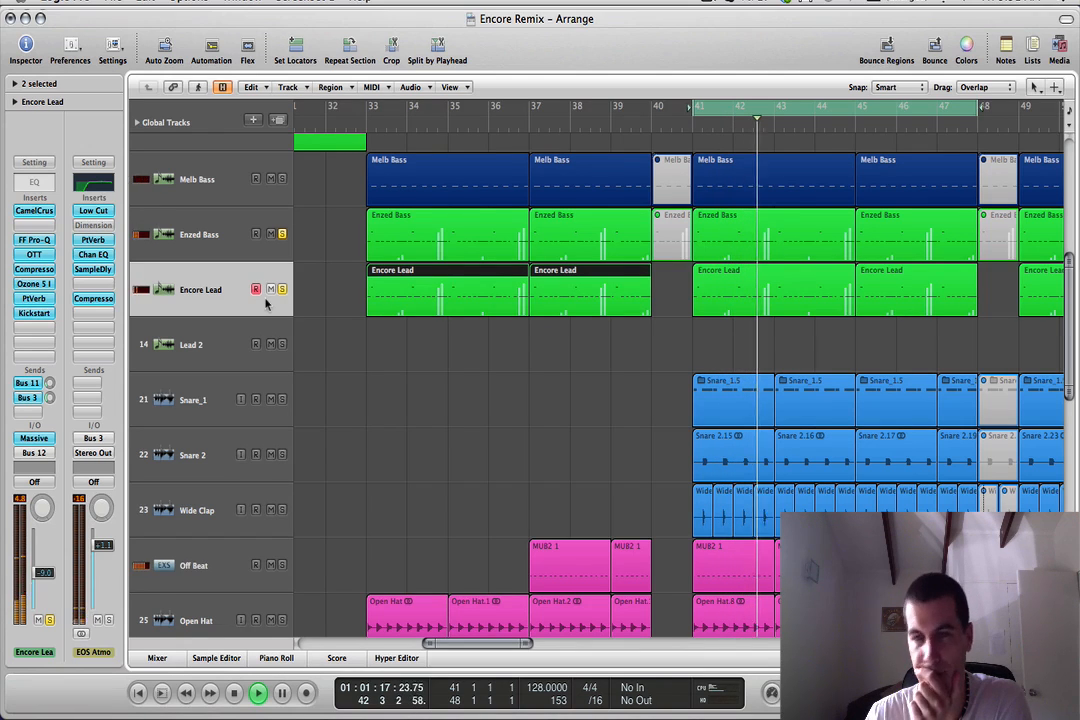
pyautogui.click(282, 234)
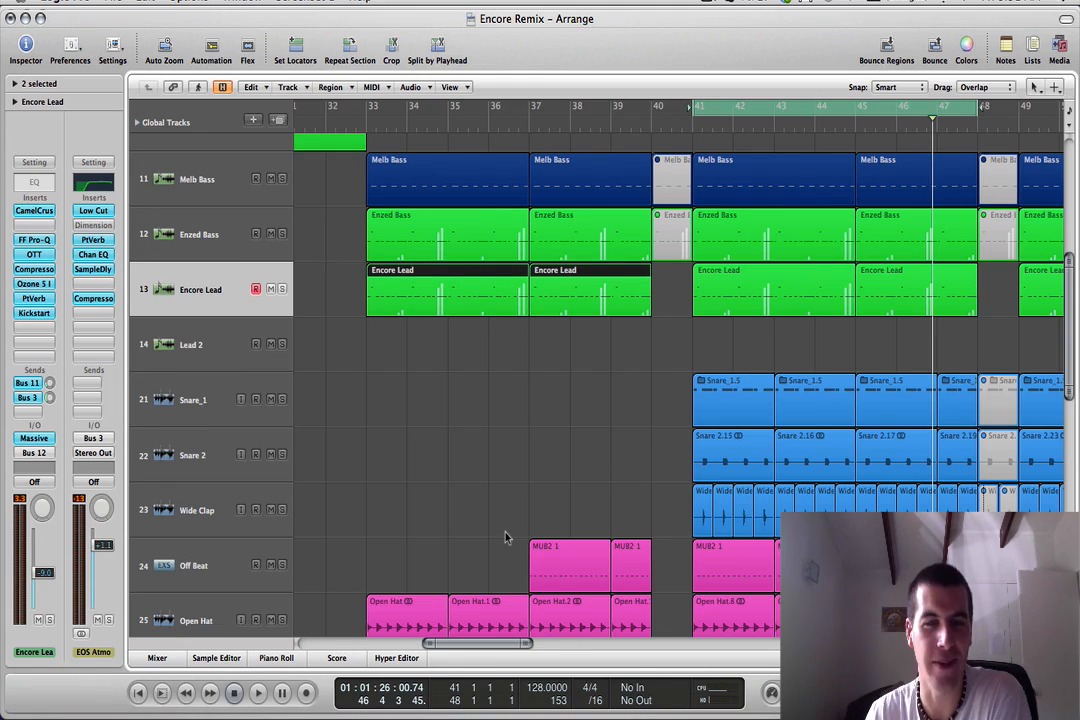
pyautogui.moveTo(537, 27)
pyautogui.mouseDown()
pyautogui.moveTo(571, 222)
pyautogui.moveTo(528, 43)
pyautogui.moveTo(535, 21)
pyautogui.mouseUp()
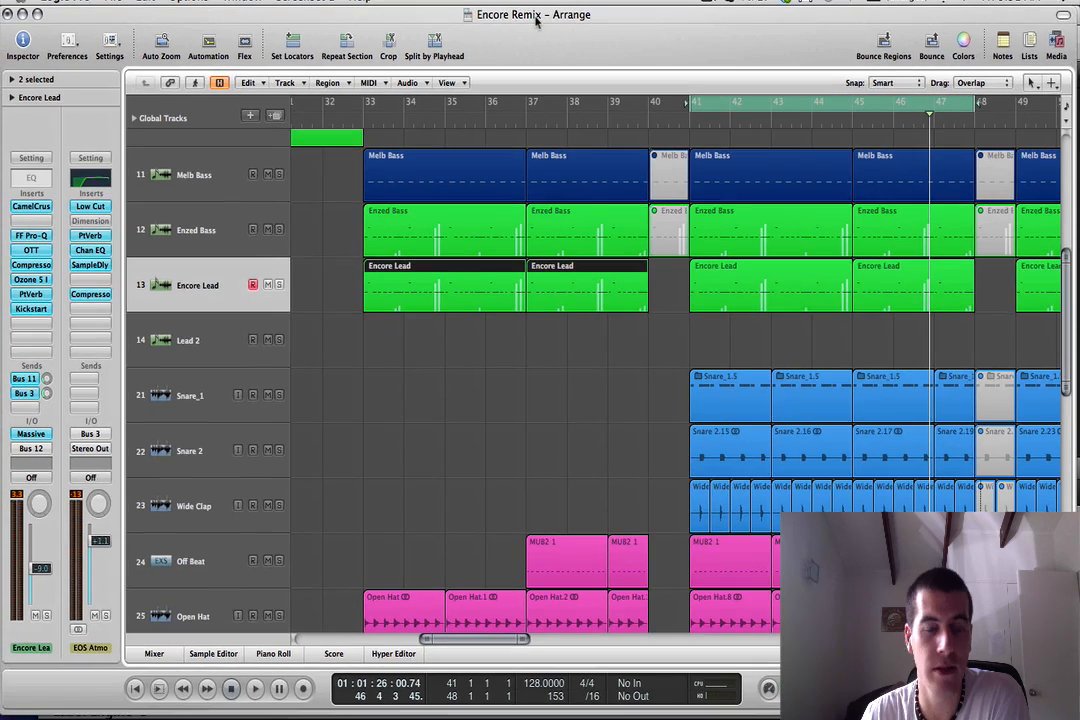